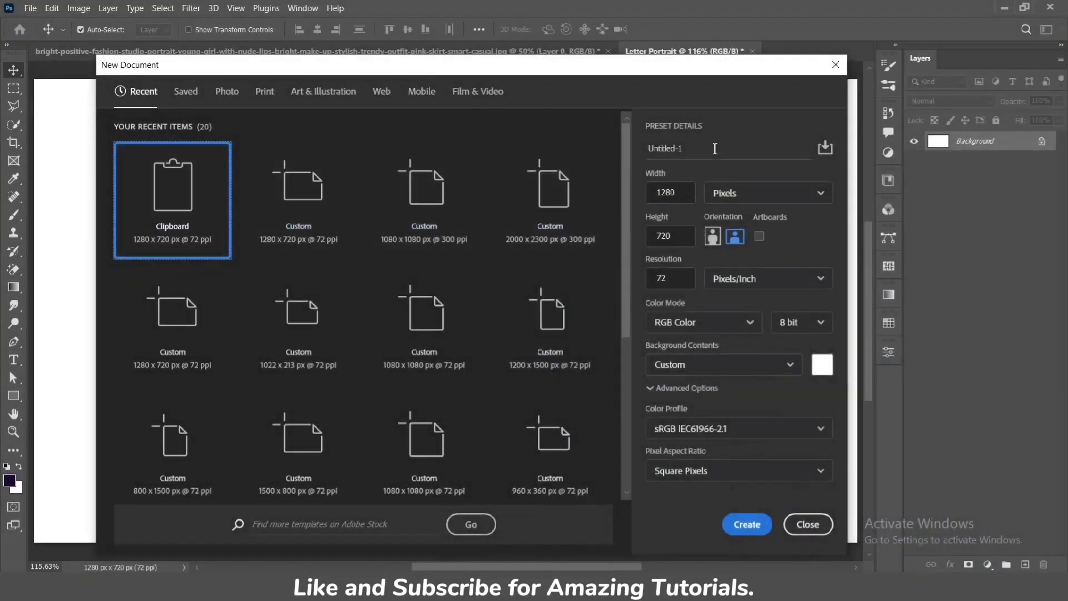
# Name the new 1280 x 720 px document 'Letter Portrait' and create it.
pyautogui.click(714, 148)
pyautogui.press('BackSpace')
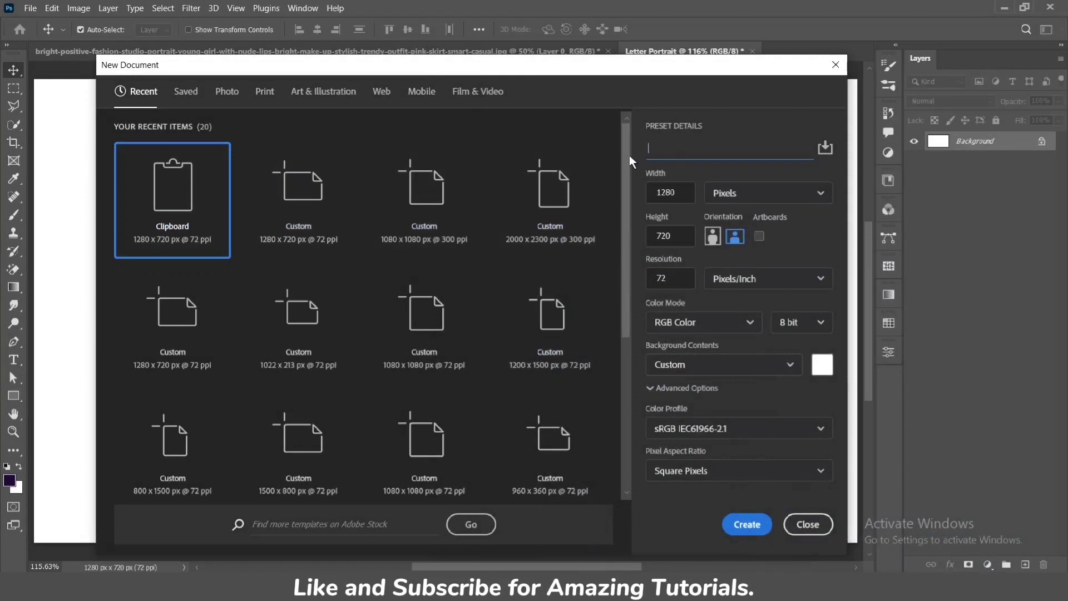
pyautogui.write('Lette')
pyautogui.press('BackSpace')
pyautogui.write('trai')
pyautogui.scroll(-2, 602, 192)
pyautogui.scroll(2, 455, 291)
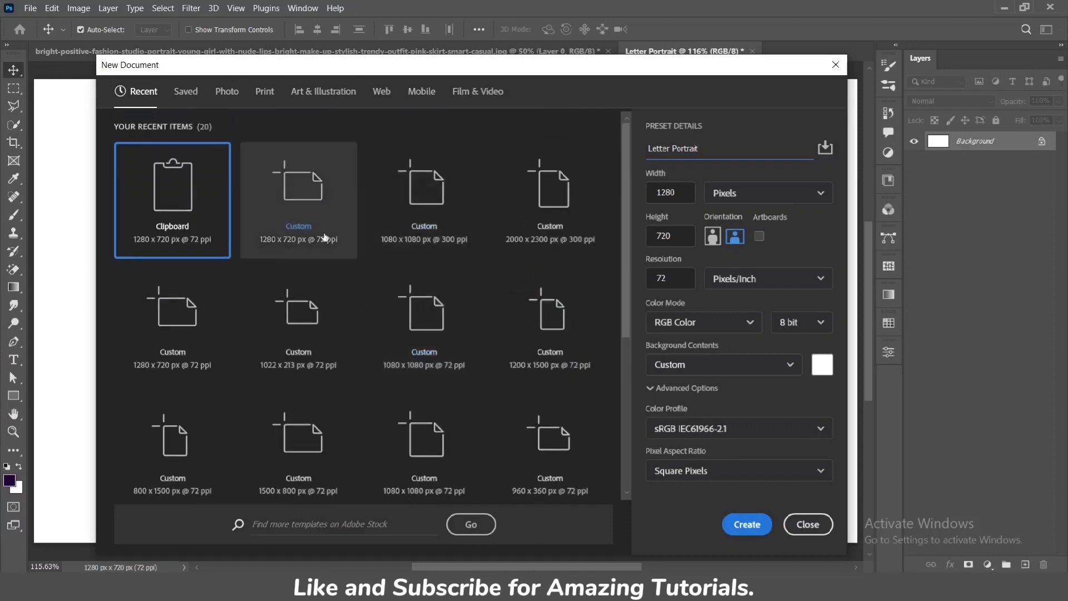
pyautogui.click(735, 524)
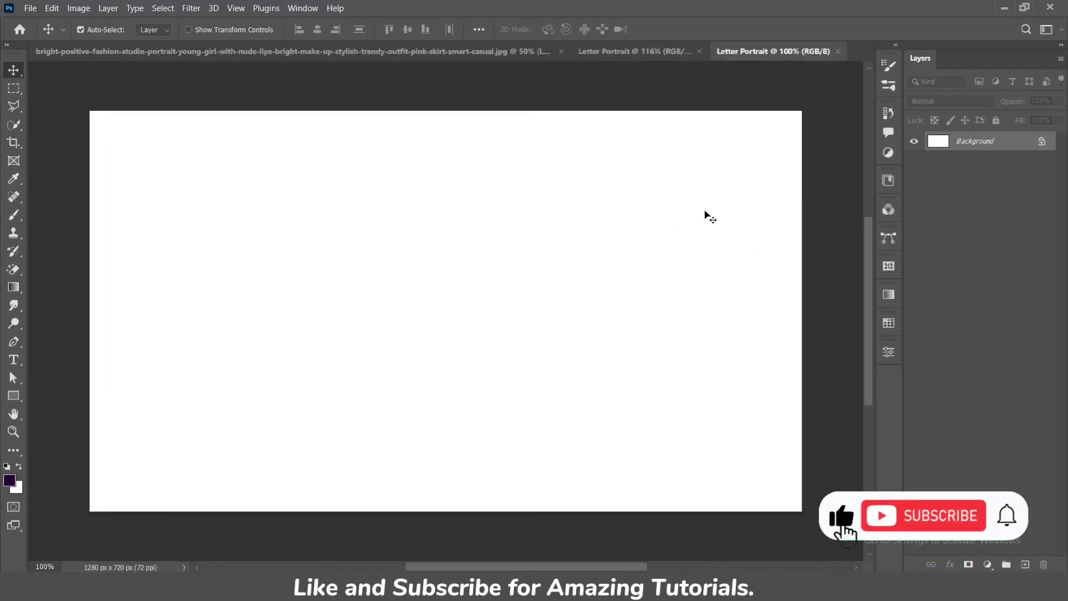
# Unlock the Background layer and add a Gradient fill with a light grey left stop.
pyautogui.click(1041, 142)
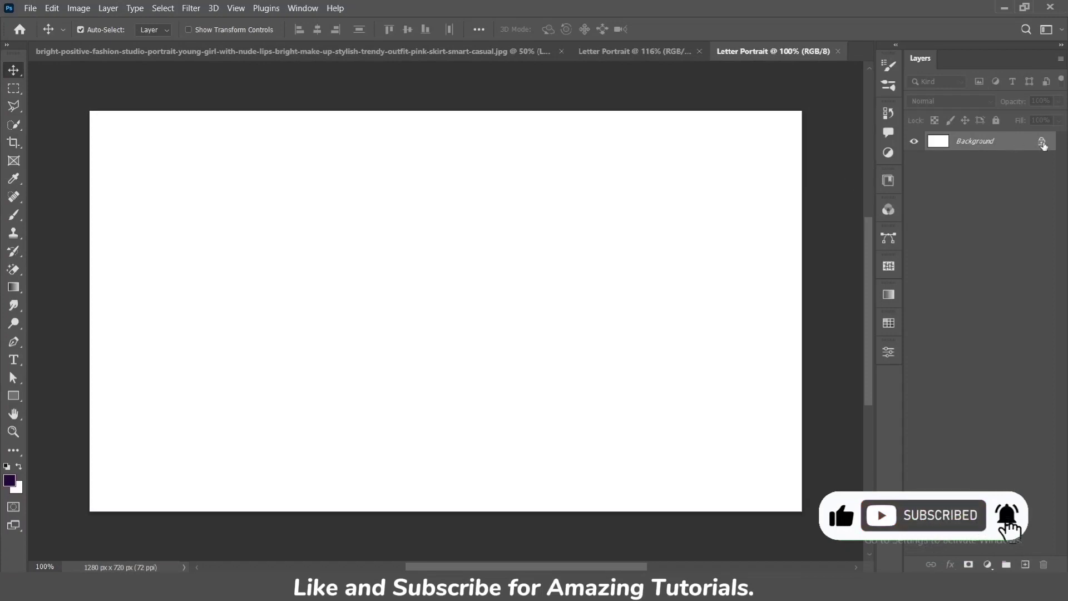
pyautogui.click(987, 564)
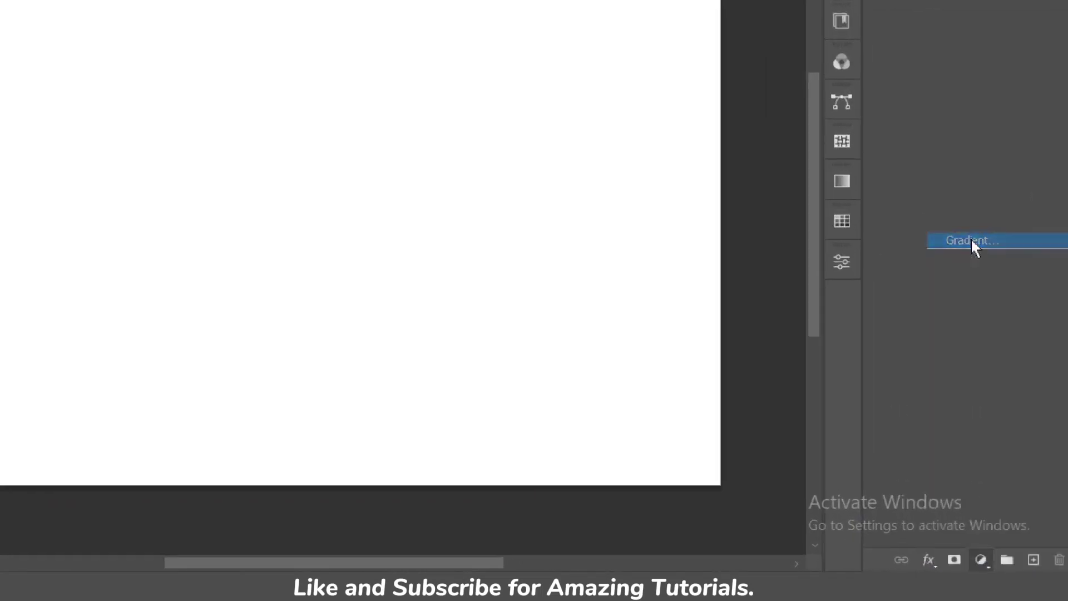
pyautogui.click(970, 240)
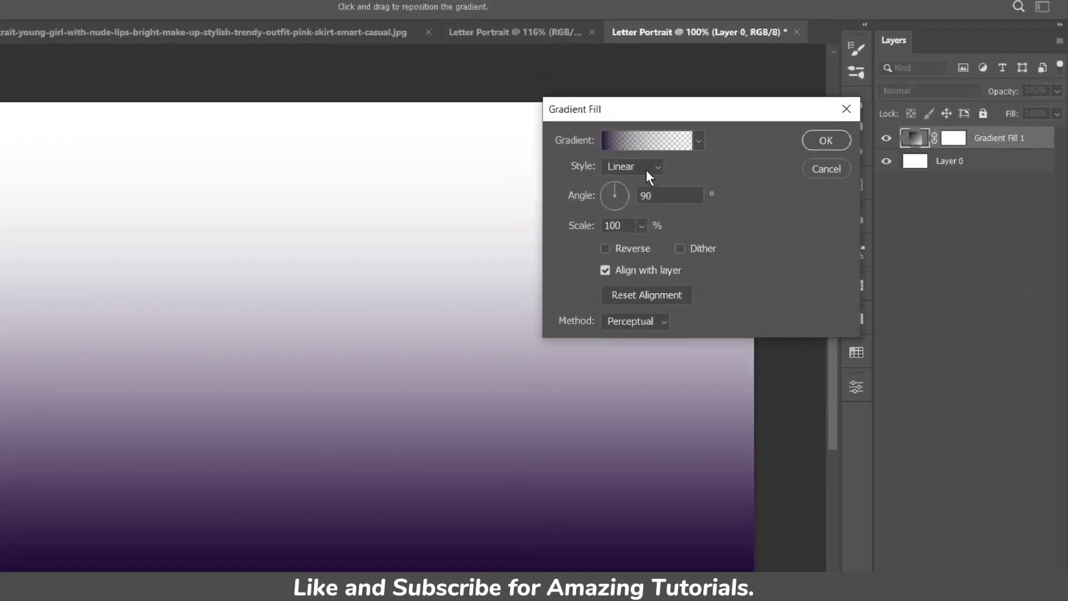
pyautogui.click(660, 145)
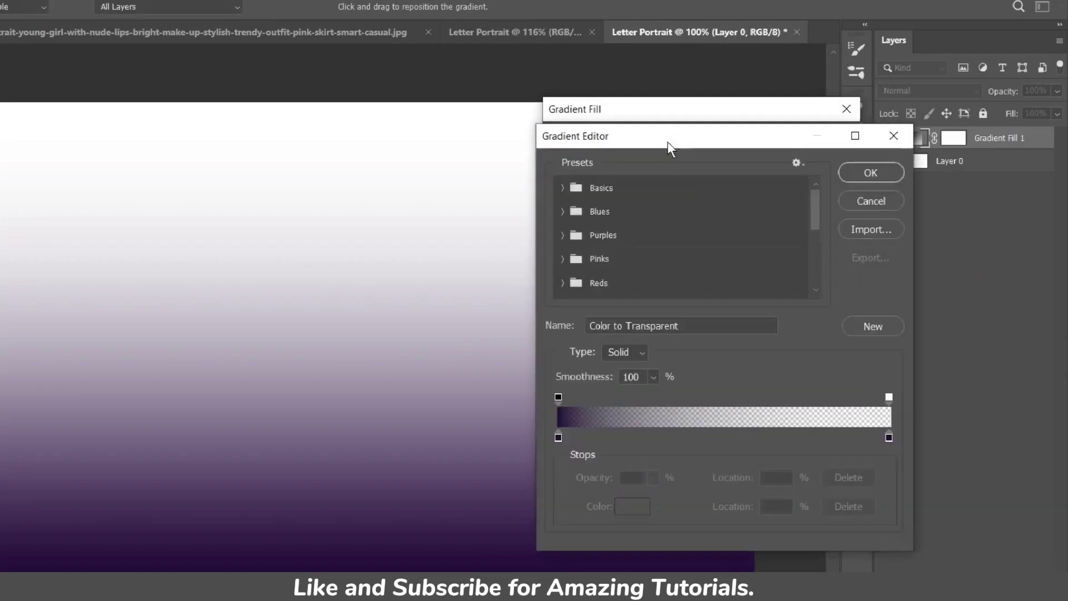
pyautogui.click(556, 432)
pyautogui.doubleClick(556, 432)
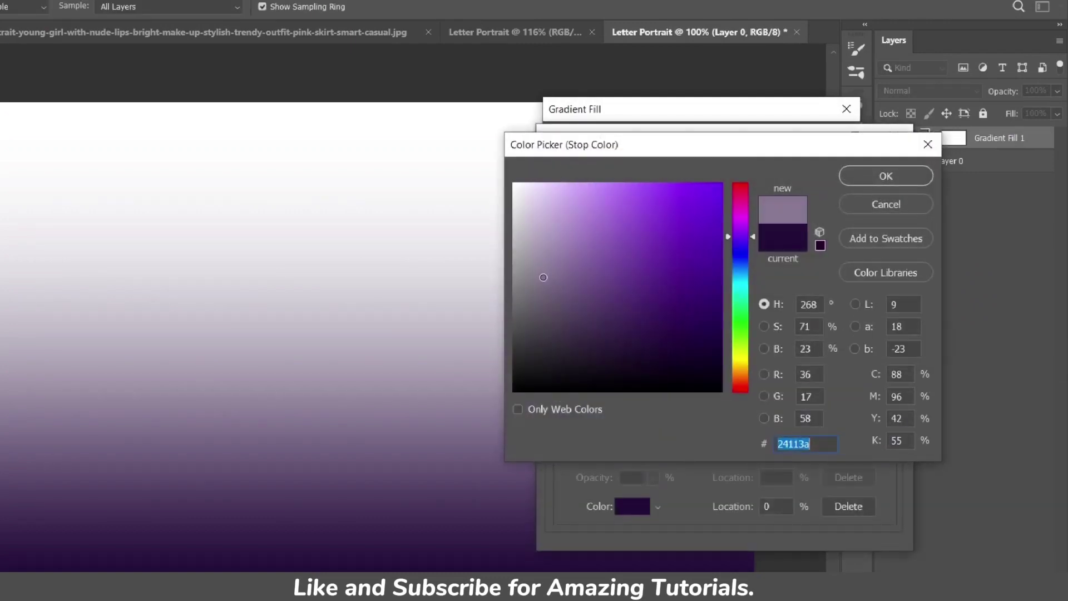
pyautogui.moveTo(543, 277)
pyautogui.mouseDown()
pyautogui.moveTo(541, 294)
pyautogui.moveTo(529, 219)
pyautogui.moveTo(512, 203)
pyautogui.mouseUp()
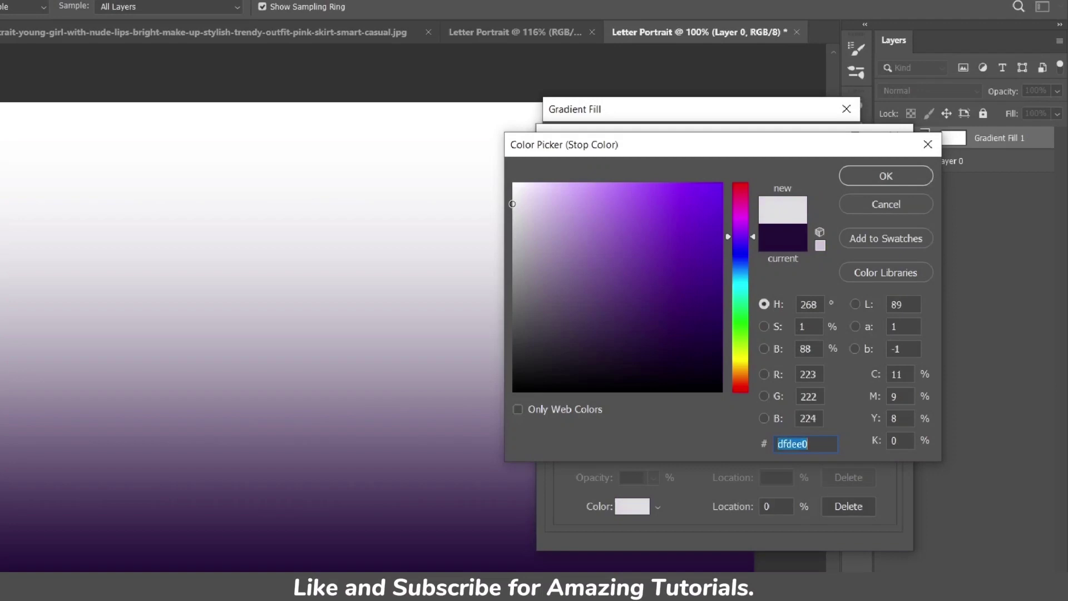
pyautogui.click(888, 177)
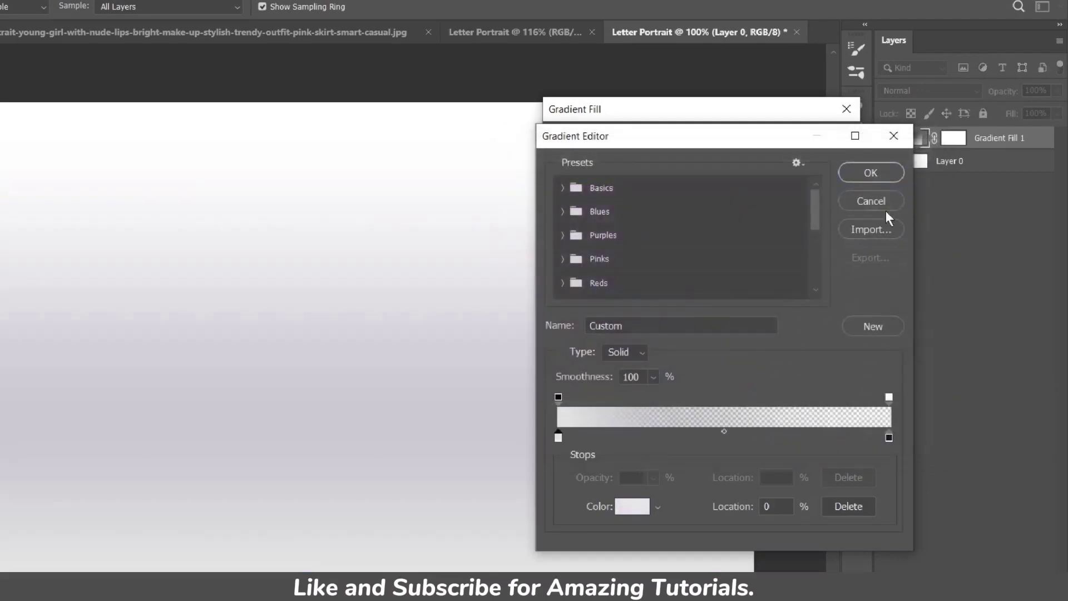
pyautogui.click(886, 178)
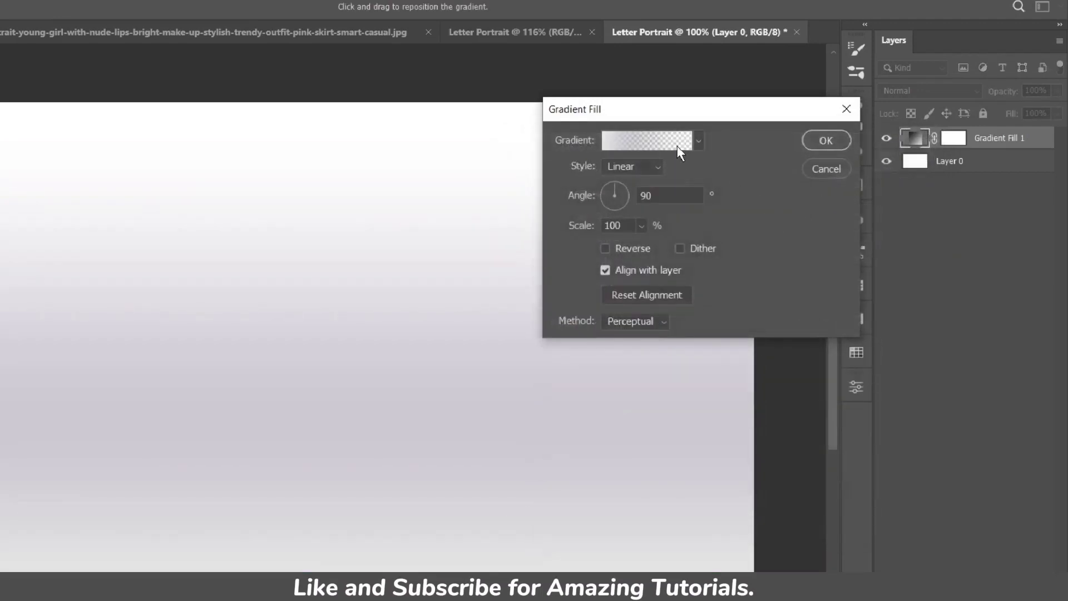
# Make the gradient's right end a fully opaque white stop.
pyautogui.click(677, 147)
pyautogui.click(888, 397)
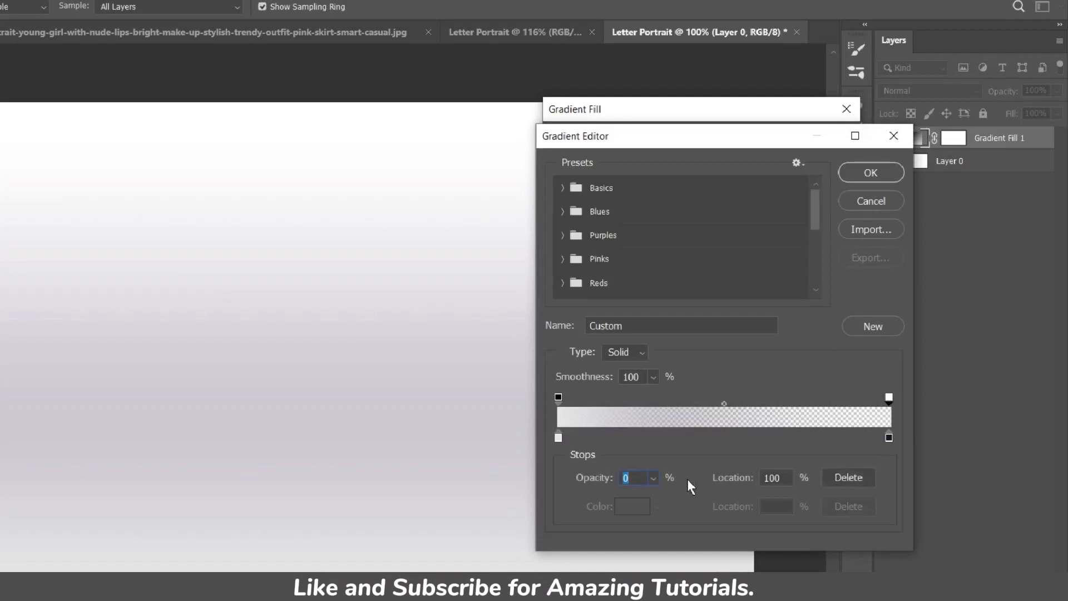
pyautogui.click(653, 478)
pyautogui.moveTo(664, 496); pyautogui.dragTo(810, 502)
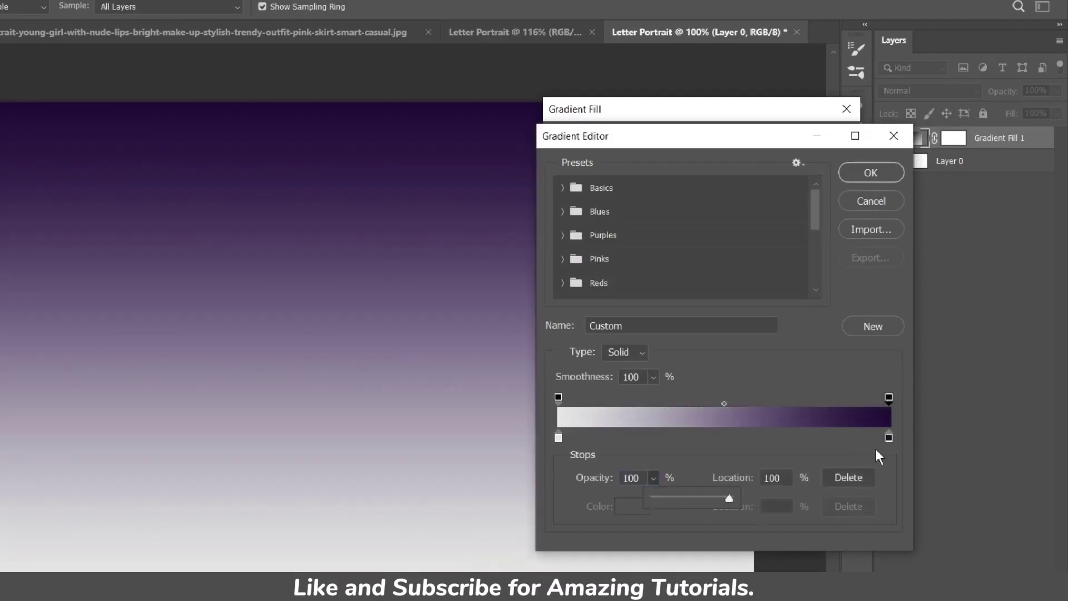
pyautogui.click(888, 437)
pyautogui.doubleClick(887, 435)
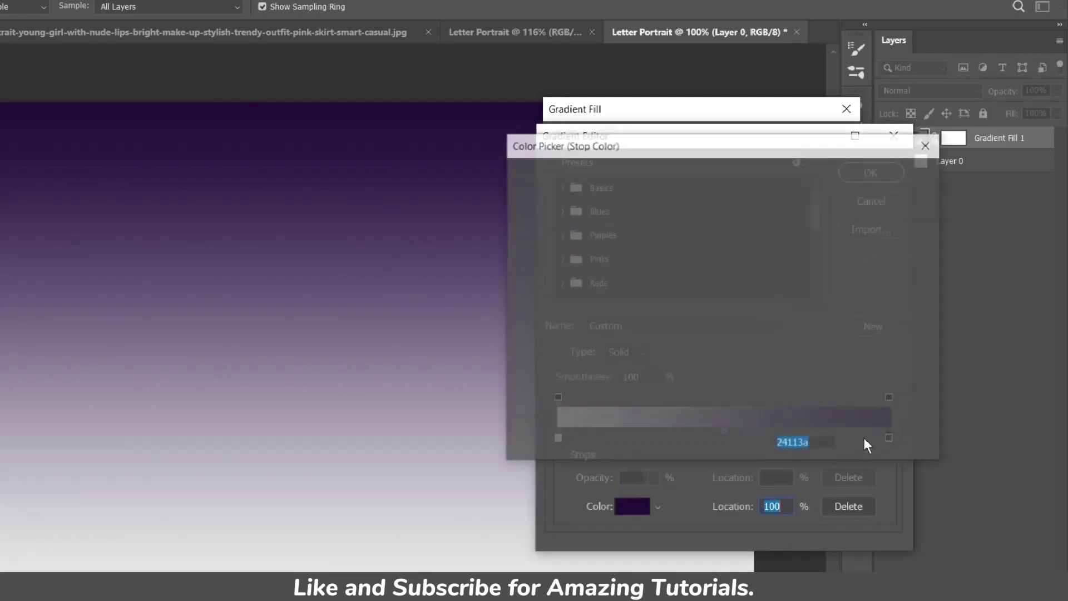
pyautogui.moveTo(600, 271); pyautogui.dragTo(513, 183)
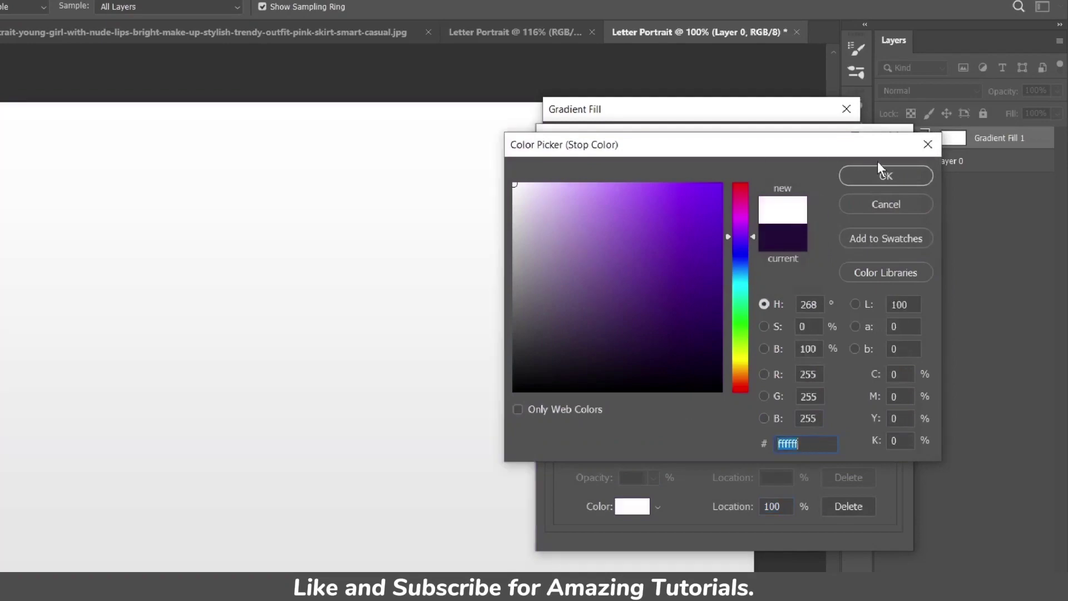
pyautogui.click(883, 185)
pyautogui.click(880, 177)
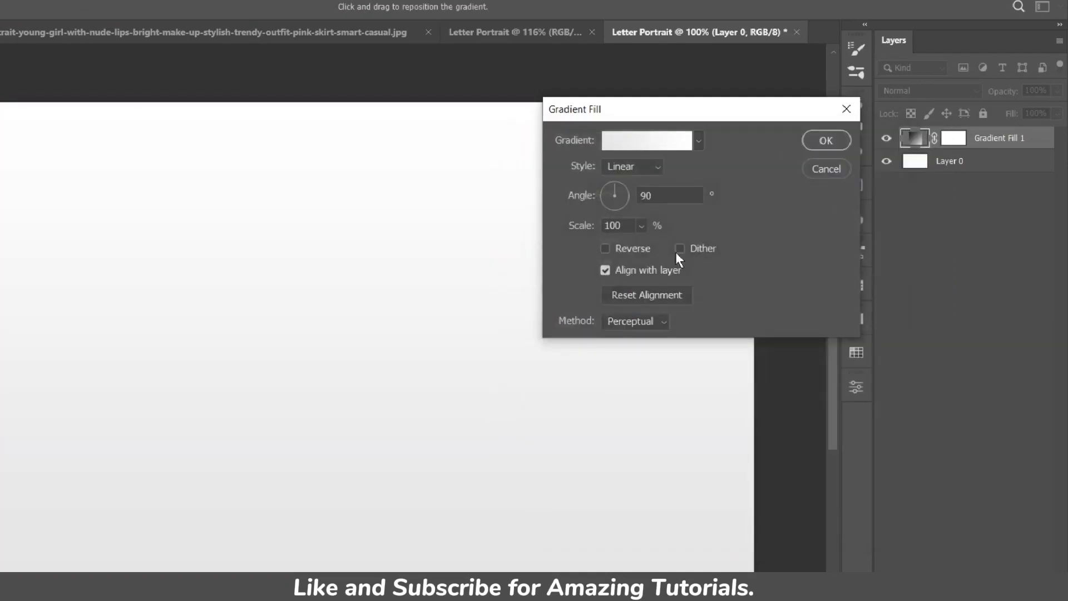
# Set the gradient style to Radial, leave it unreversed, and apply the fill.
pyautogui.click(653, 169)
pyautogui.click(639, 188)
pyautogui.click(642, 167)
pyautogui.click(646, 197)
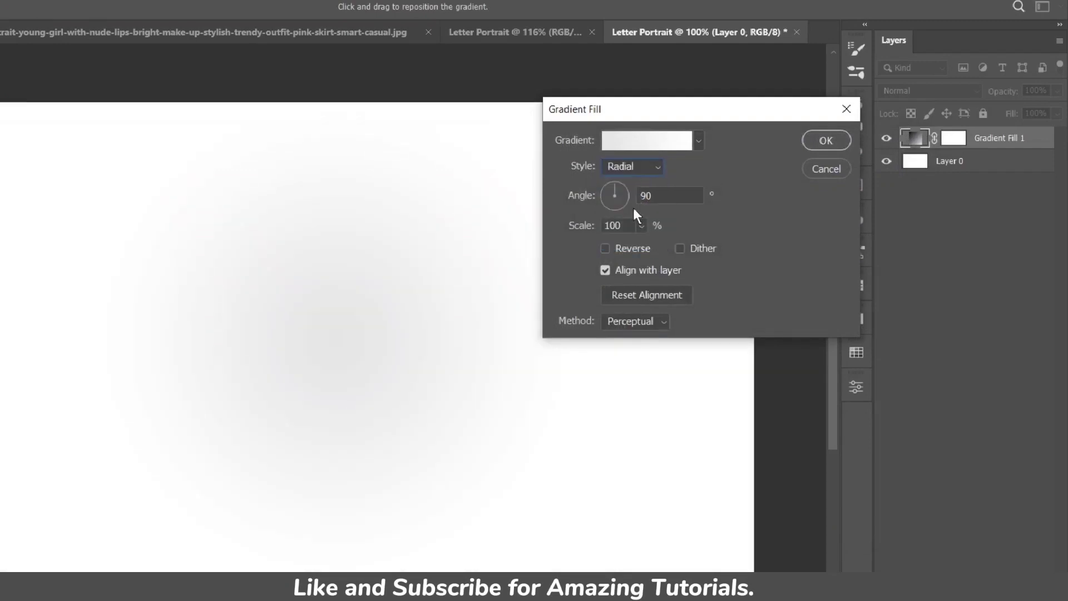
pyautogui.click(612, 247)
pyautogui.click(612, 247)
pyautogui.click(833, 143)
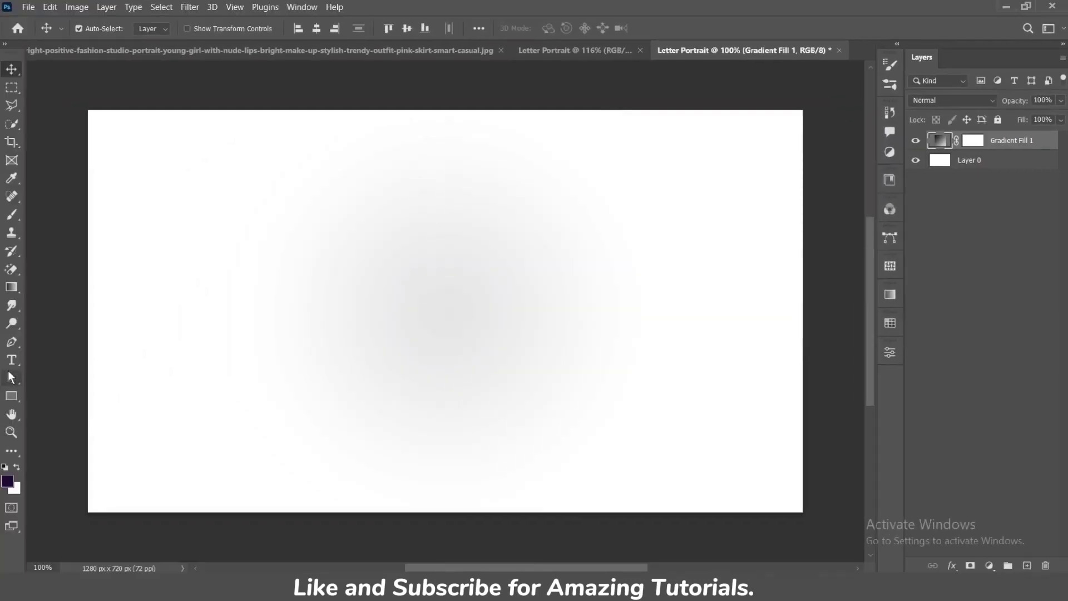
pyautogui.click(11, 360)
# Type the letter F and scale it up to about 570%.
pyautogui.click(434, 292)
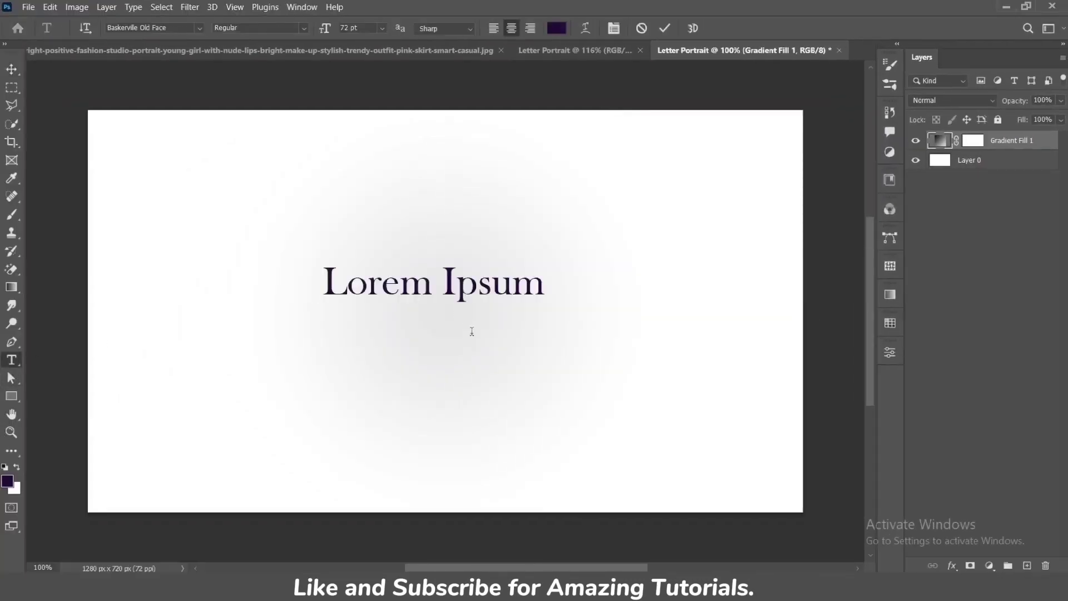
pyautogui.write('F')
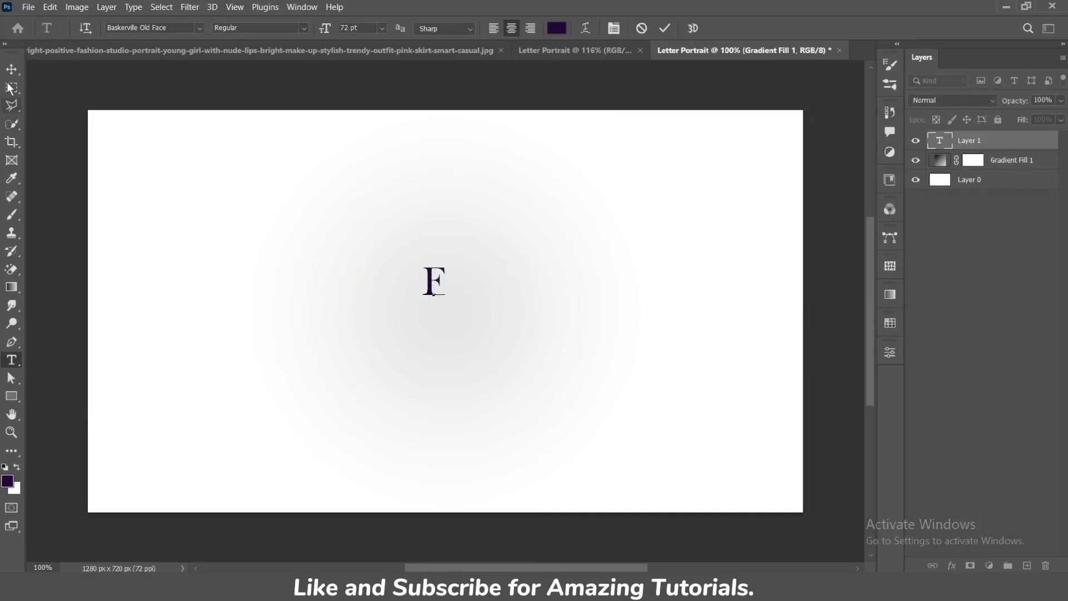
pyautogui.hotkey('ctrl', 'Return')
pyautogui.hotkey('ctrl', 't')
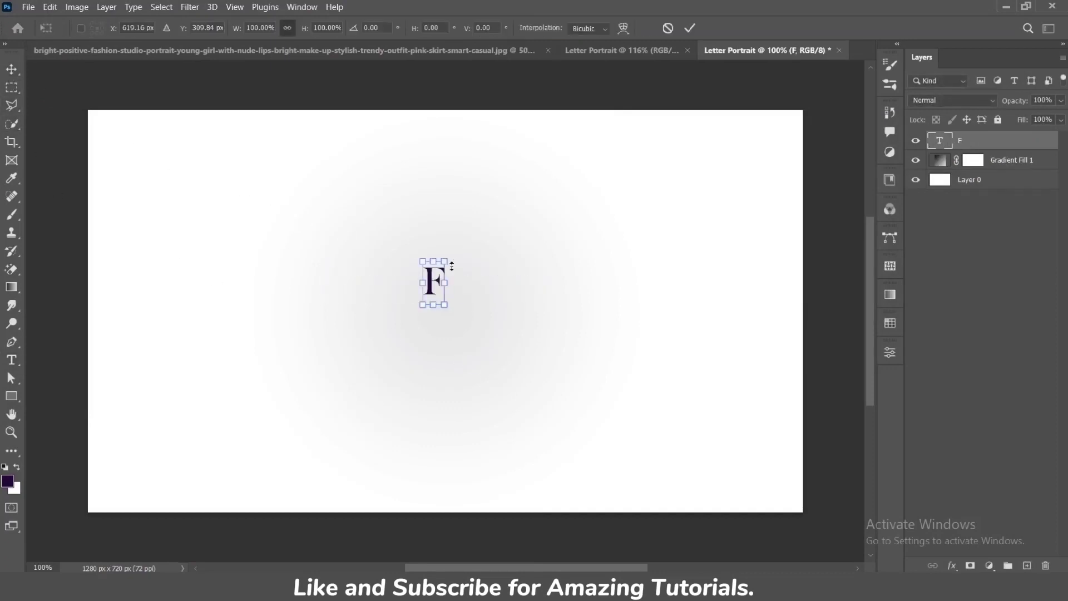
pyautogui.moveTo(445, 261)
pyautogui.mouseDown()
pyautogui.moveTo(579, 178)
pyautogui.moveTo(503, 142)
pyautogui.mouseUp()
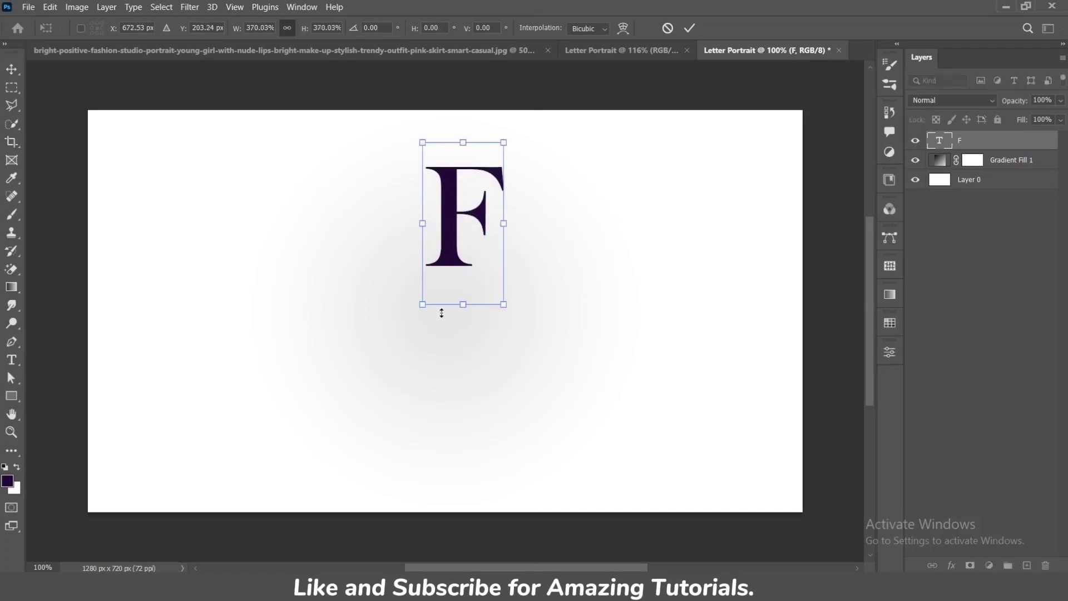
pyautogui.moveTo(422, 305); pyautogui.dragTo(378, 393)
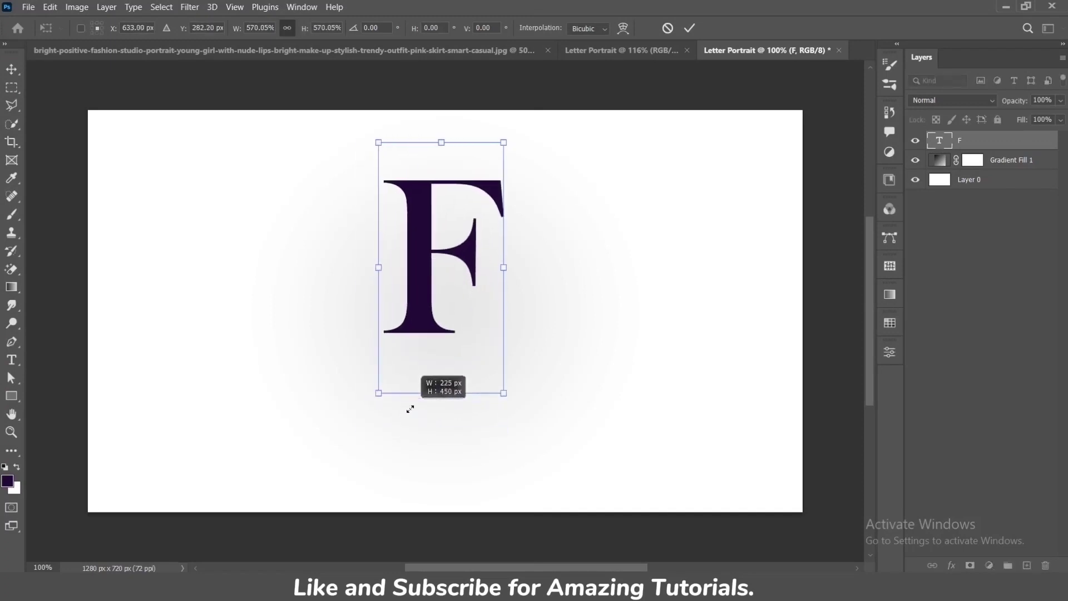
pyautogui.click(689, 28)
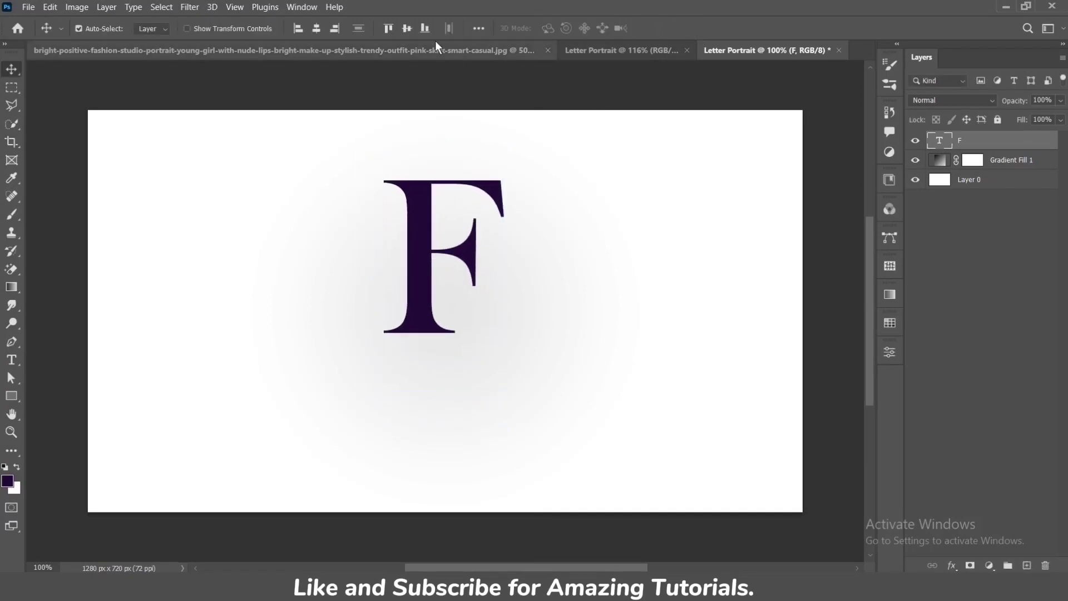
# Centre the F horizontally and vertically, then switch to the model photo document.
pyautogui.click(316, 27)
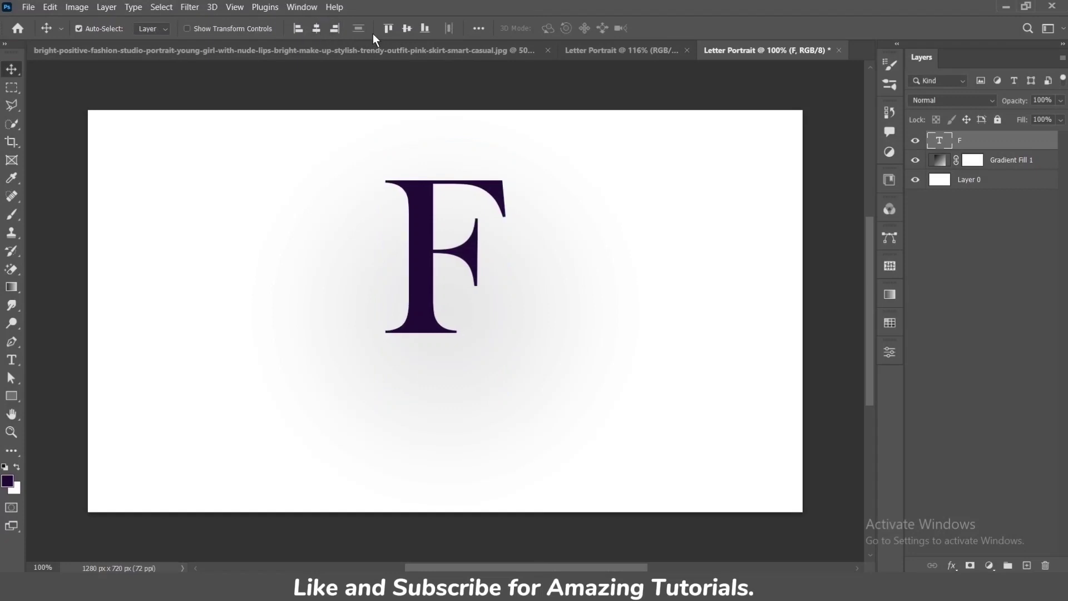
pyautogui.click(407, 28)
pyautogui.hotkey('ctrl', 'Tab')
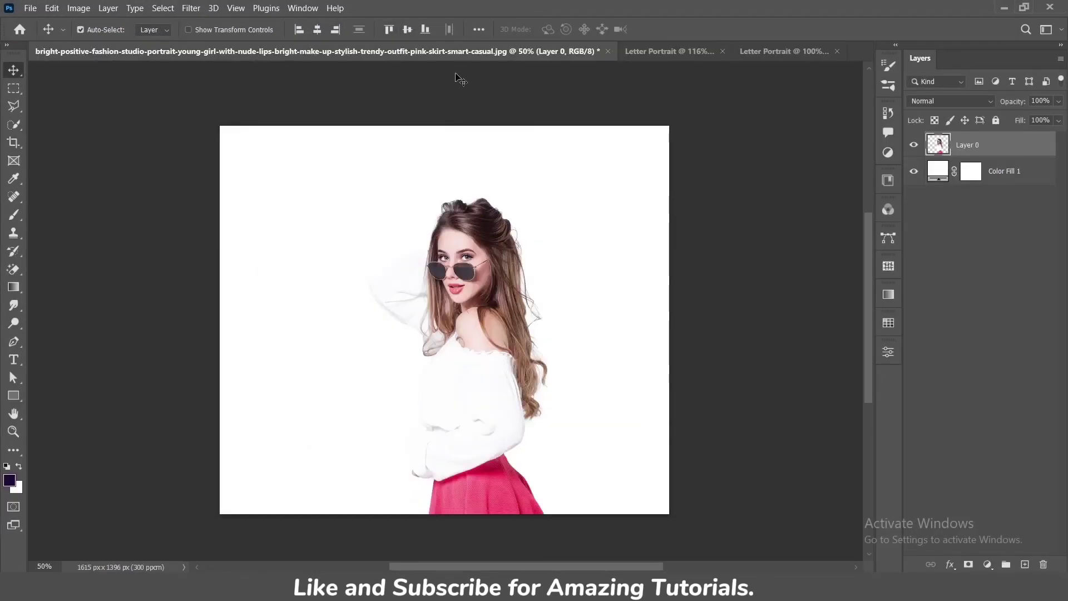
# Drag the model photo into Letter Portrait, scale it to about 43%, and place it at the left edge.
pyautogui.moveTo(473, 339)
pyautogui.mouseDown()
pyautogui.moveTo(771, 59)
pyautogui.moveTo(487, 336)
pyautogui.mouseUp()
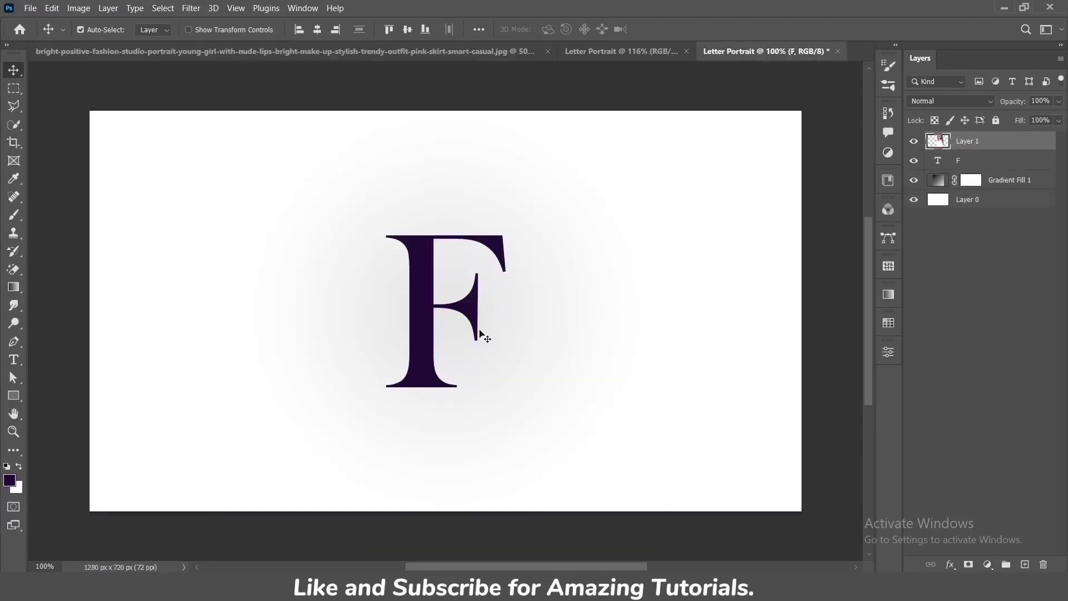
pyautogui.moveTo(400, 382); pyautogui.dragTo(296, 411)
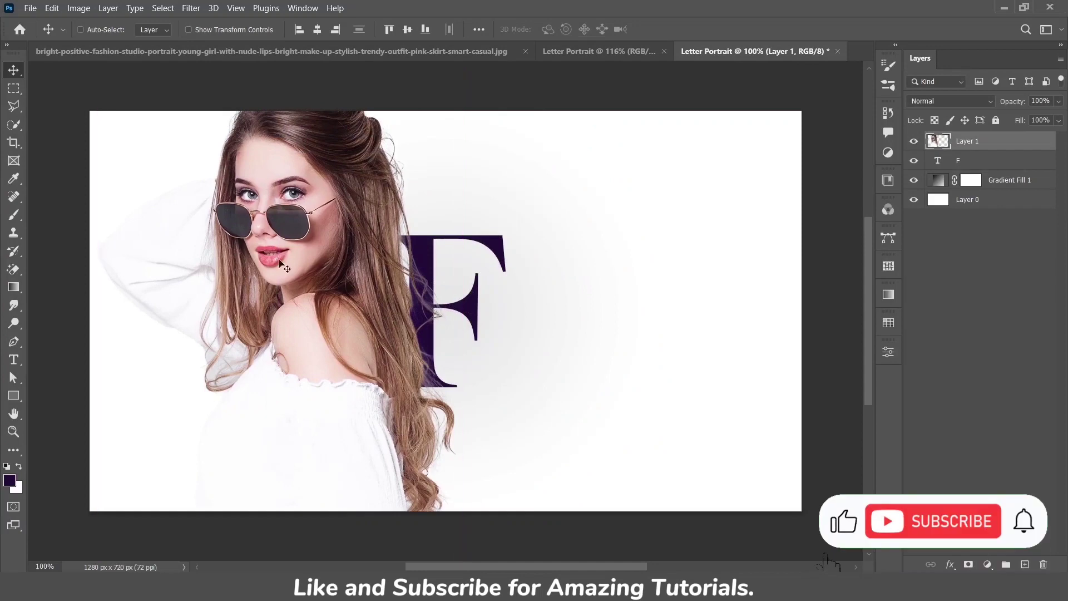
pyautogui.hotkey('ctrl', 't')
pyautogui.moveTo(97, 71); pyautogui.dragTo(250, 338)
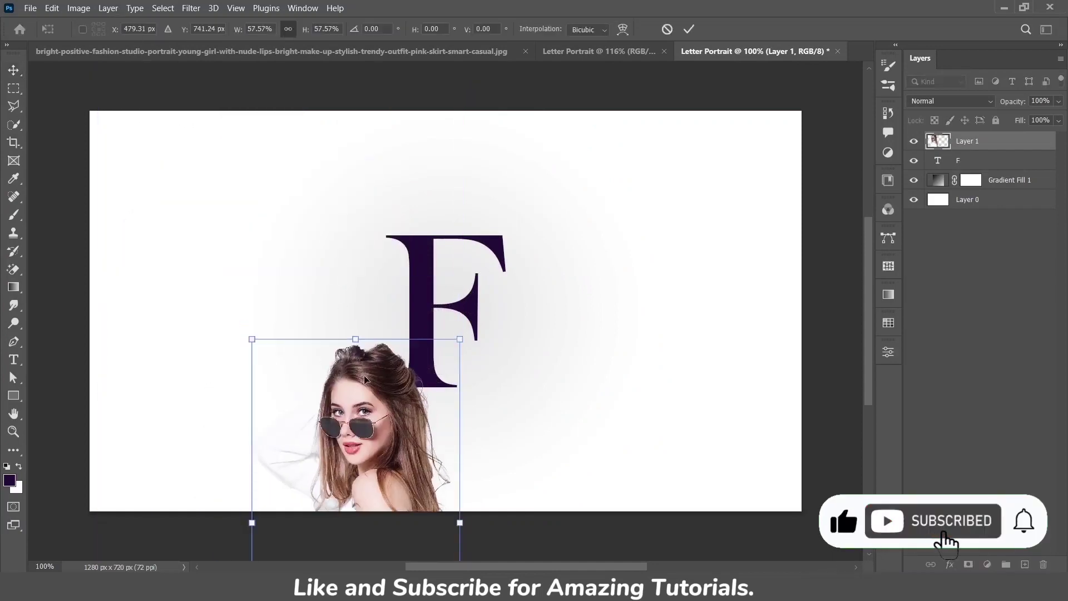
pyautogui.moveTo(362, 367)
pyautogui.mouseDown()
pyautogui.moveTo(207, 218)
pyautogui.moveTo(202, 197)
pyautogui.mouseUp()
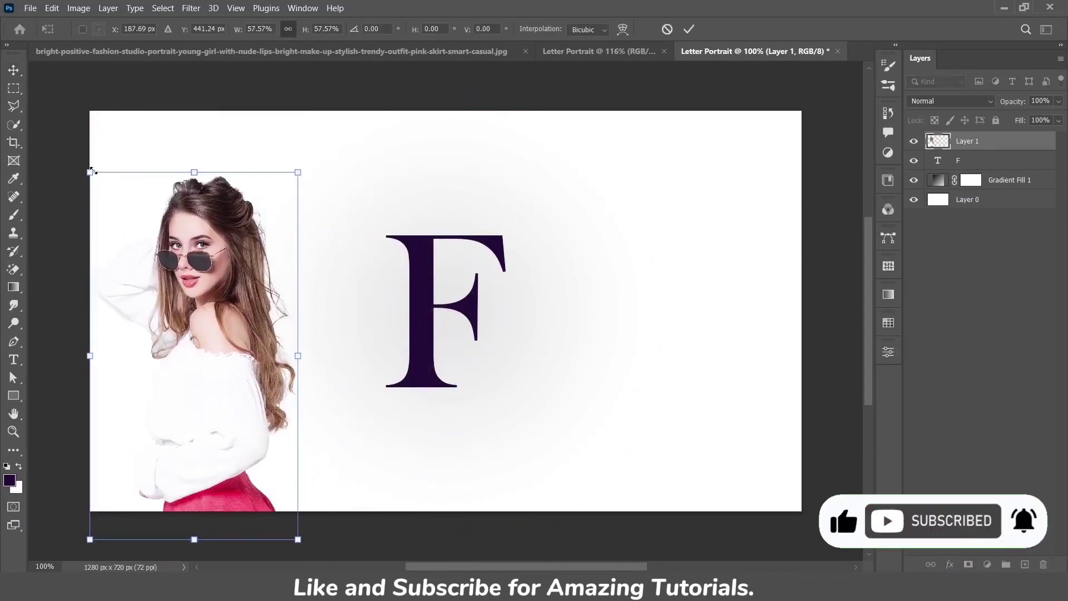
pyautogui.moveTo(91, 169); pyautogui.dragTo(119, 229)
pyautogui.moveTo(212, 351)
pyautogui.mouseDown()
pyautogui.moveTo(236, 389)
pyautogui.moveTo(207, 357)
pyautogui.mouseUp()
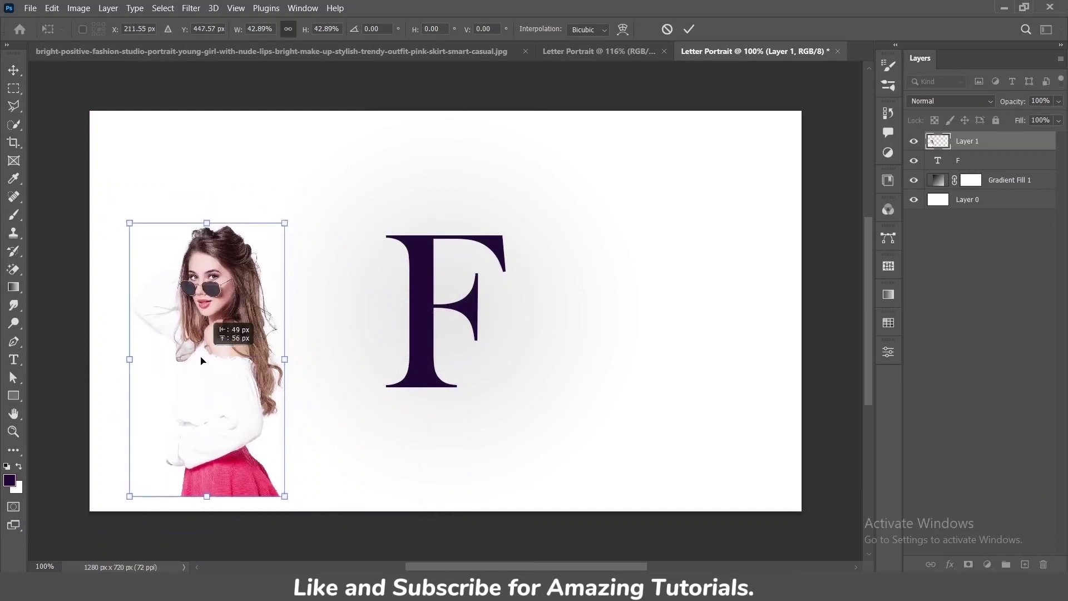
pyautogui.press('Right')
pyautogui.press('Right')
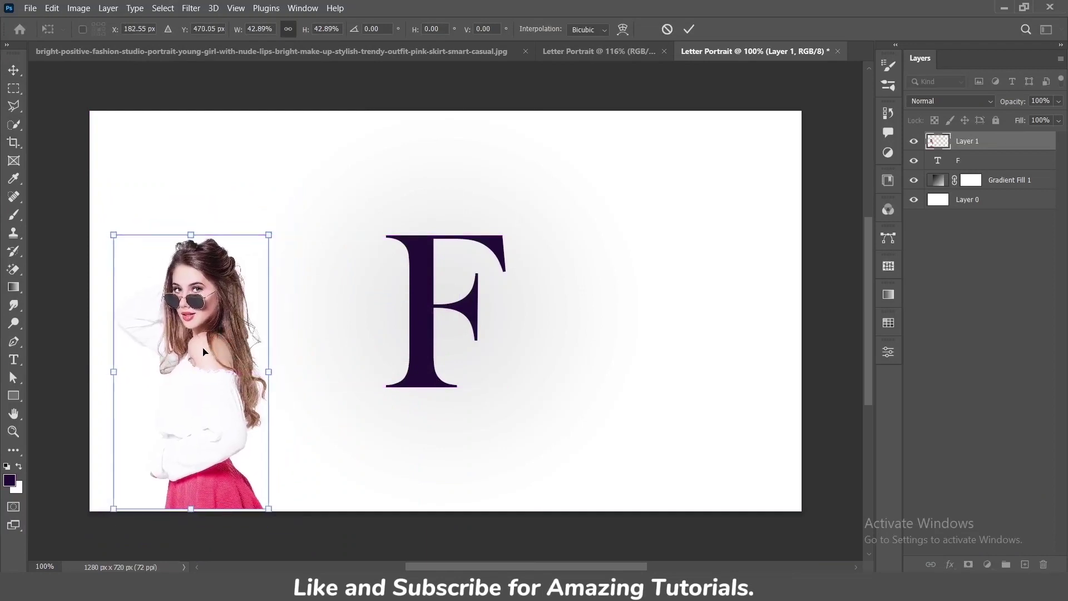
pyautogui.press('Return')
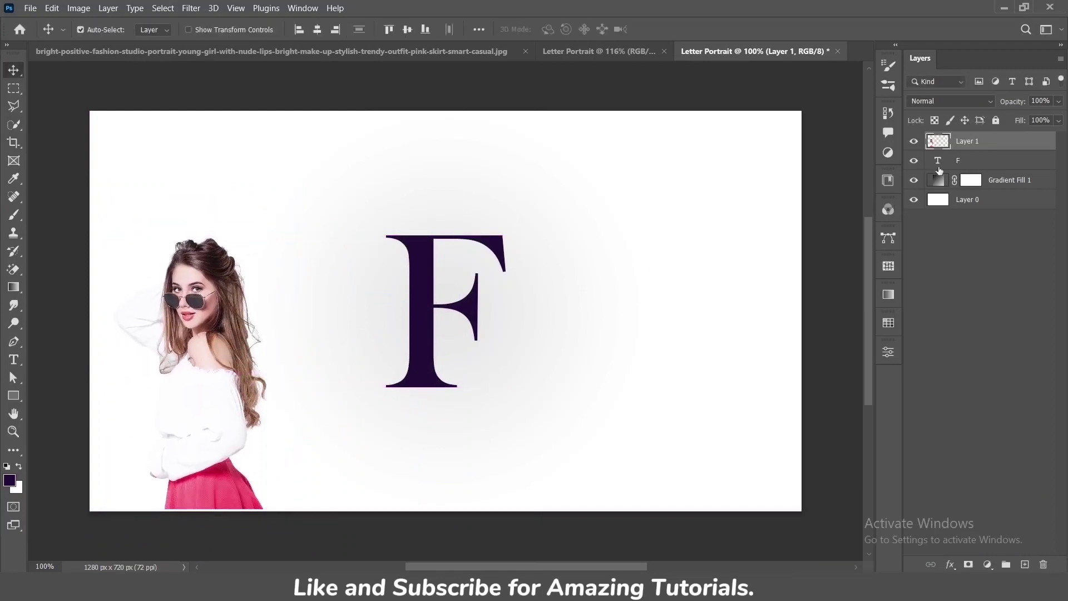
pyautogui.hotkey('alt', '[')
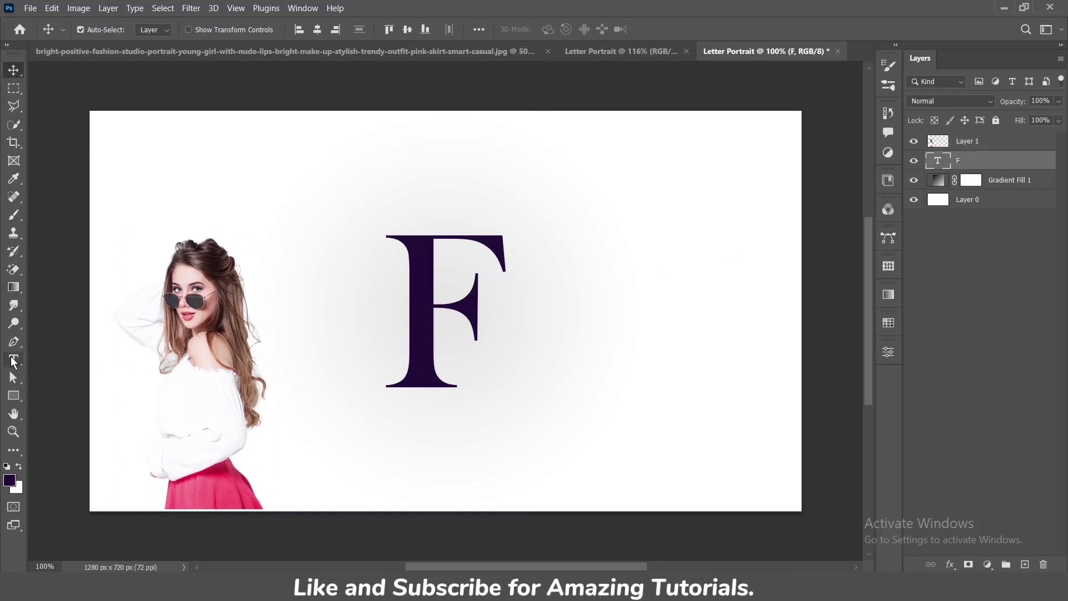
# Sample the skirt's pink (#fd5a68) as the F's text colour.
pyautogui.click(14, 359)
pyautogui.click(557, 29)
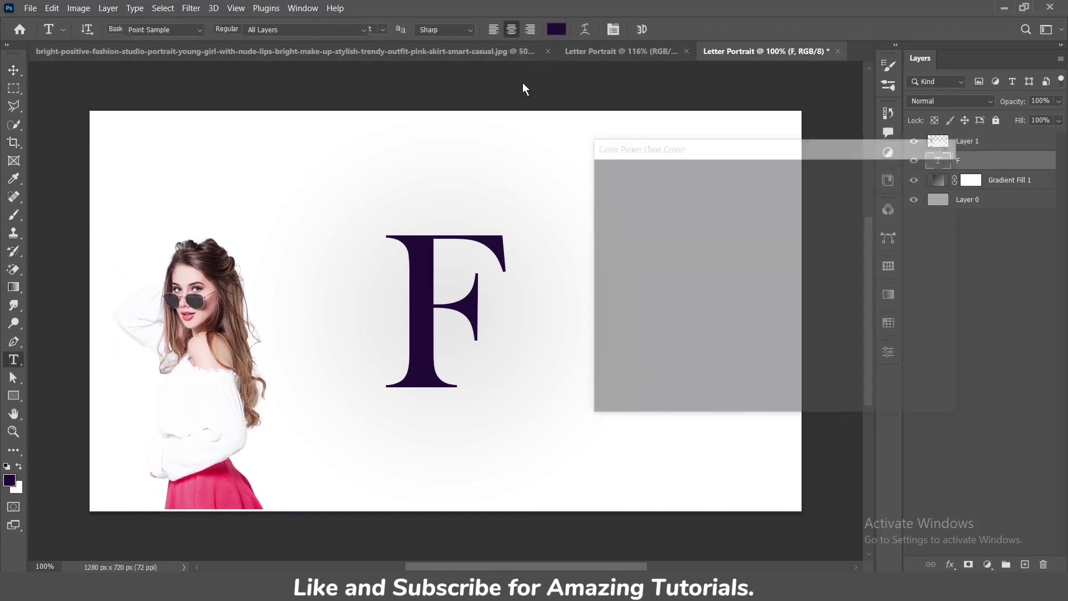
pyautogui.click(216, 478)
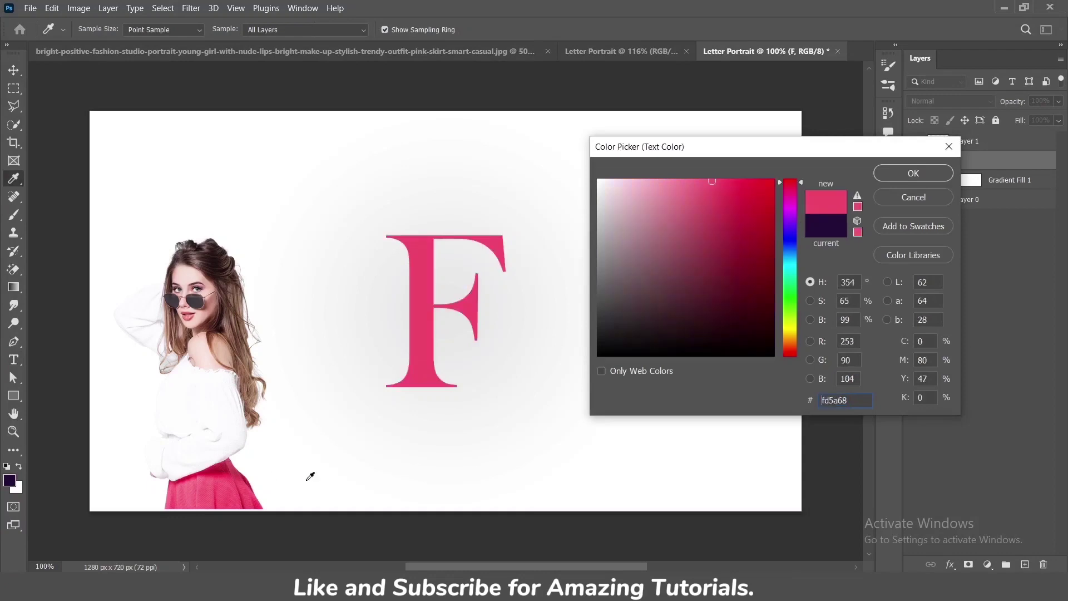
pyautogui.click(924, 172)
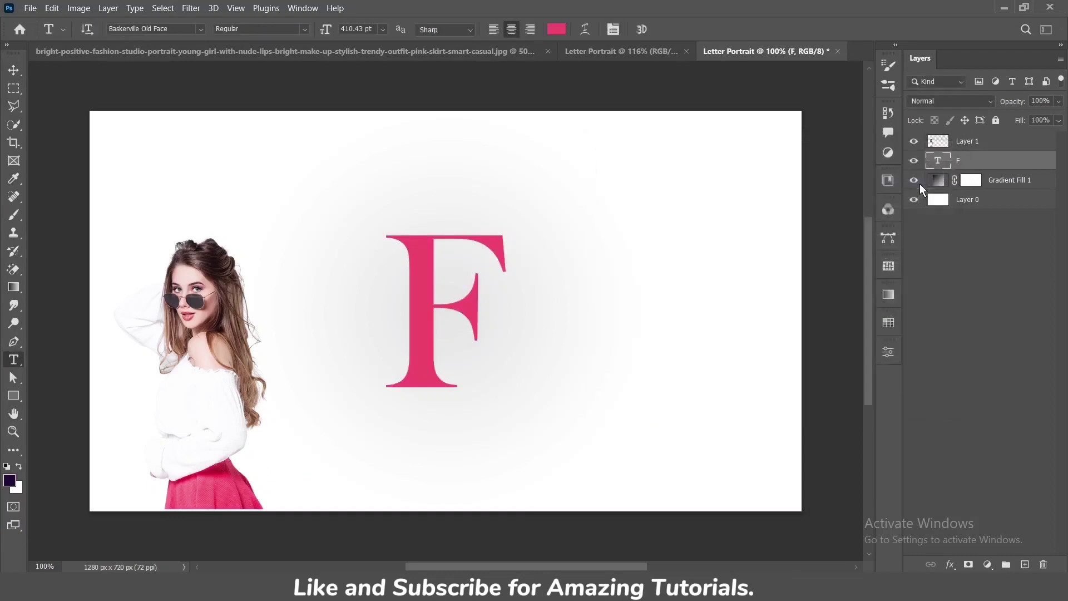
# Convert the F text layer to a smart object.
pyautogui.click(17, 75)
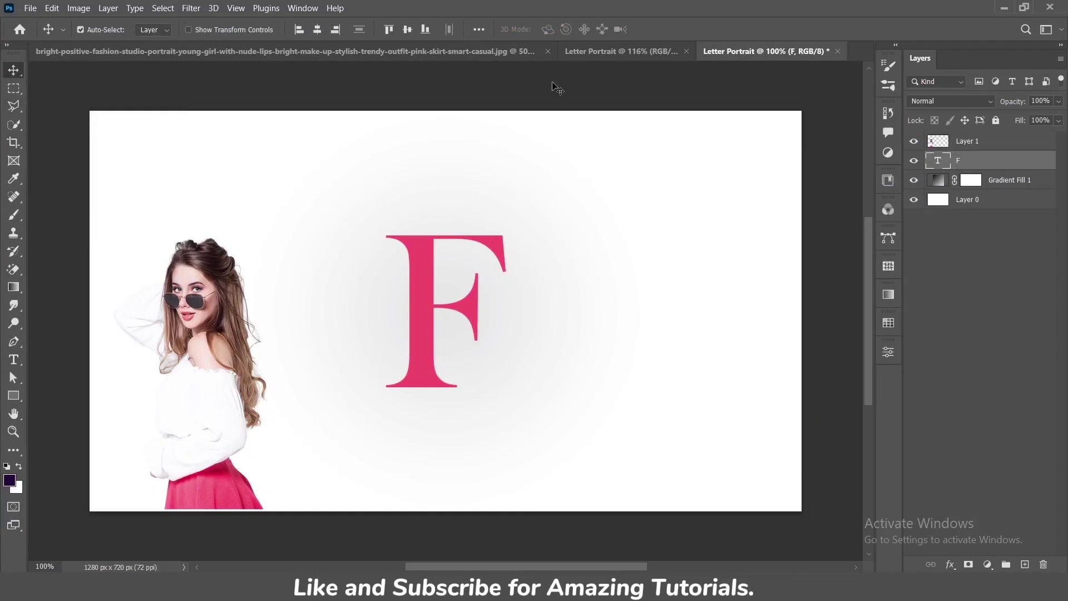
pyautogui.rightClick(1037, 167)
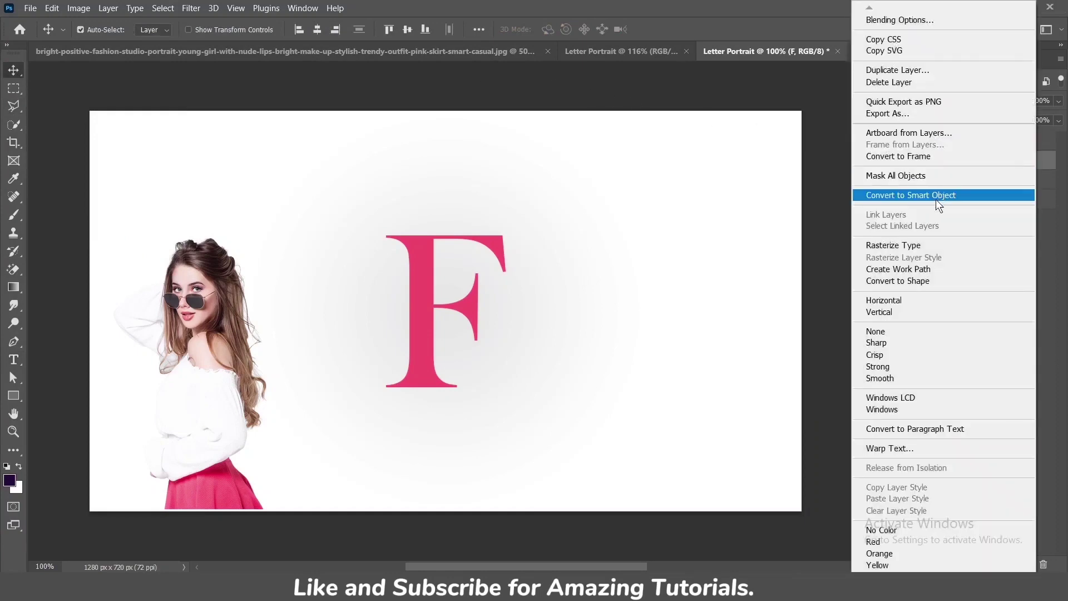
pyautogui.click(935, 199)
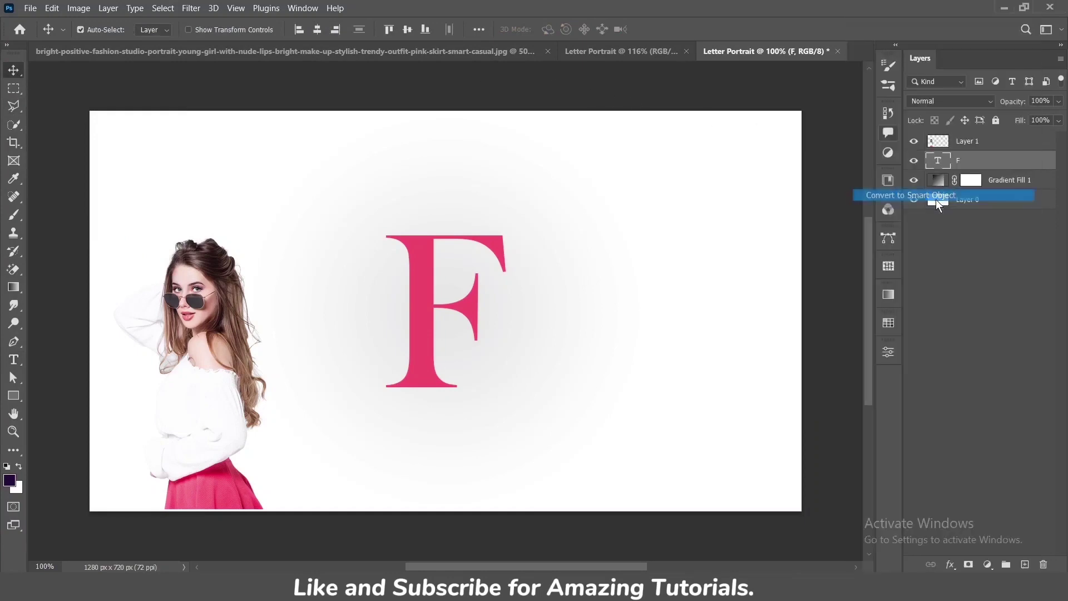
pyautogui.click(1015, 141)
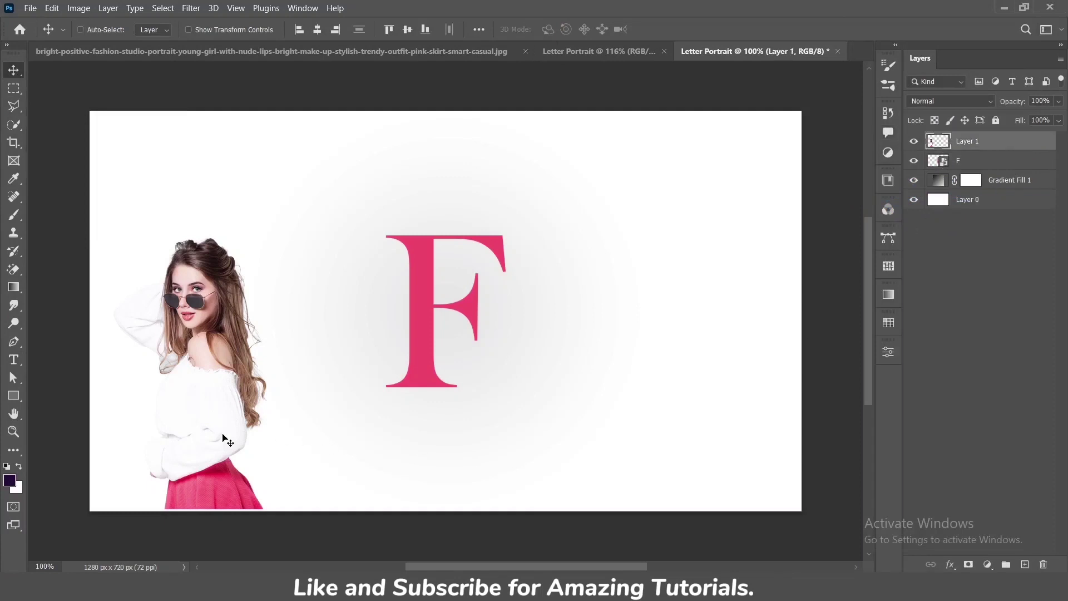
# Move the model photo over the F, shrink it, and lower its opacity to 59%.
pyautogui.moveTo(219, 433); pyautogui.dragTo(402, 417)
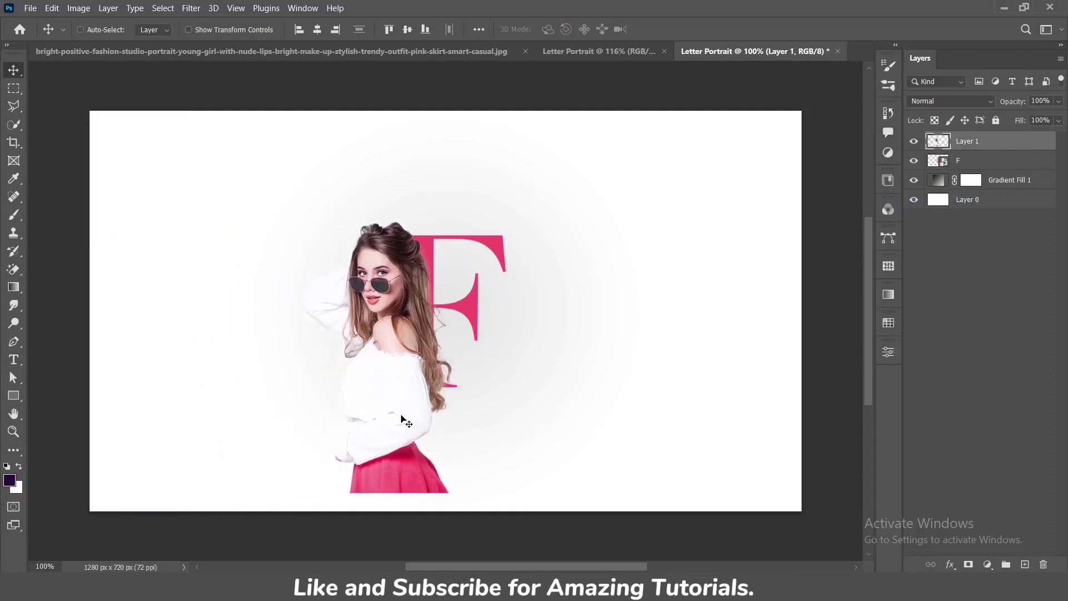
pyautogui.hotkey('ctrl', 't')
pyautogui.moveTo(299, 220); pyautogui.dragTo(338, 288)
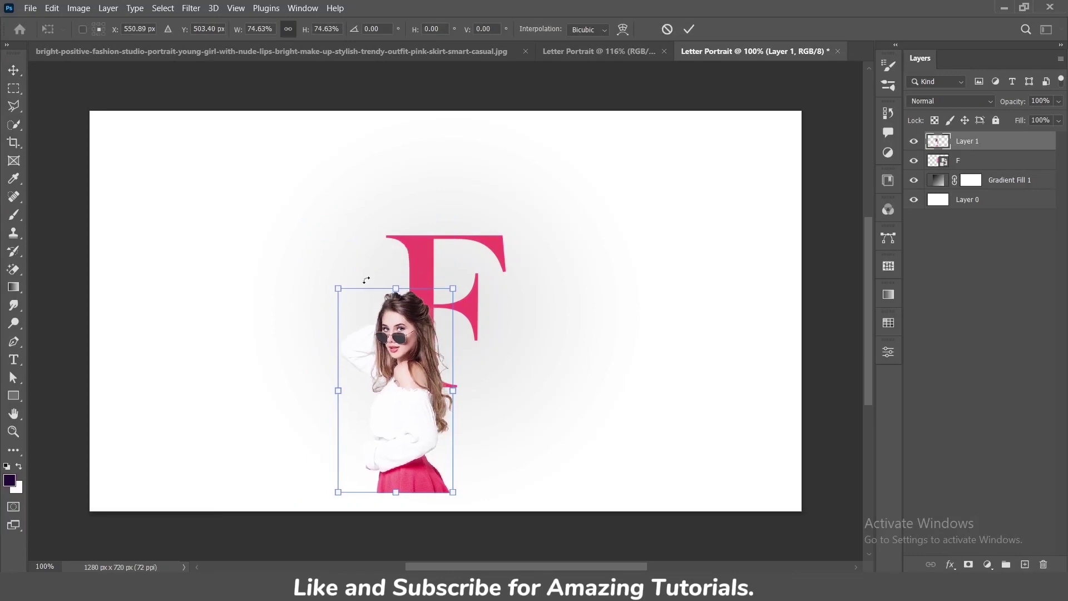
pyautogui.moveTo(414, 354); pyautogui.dragTo(413, 311)
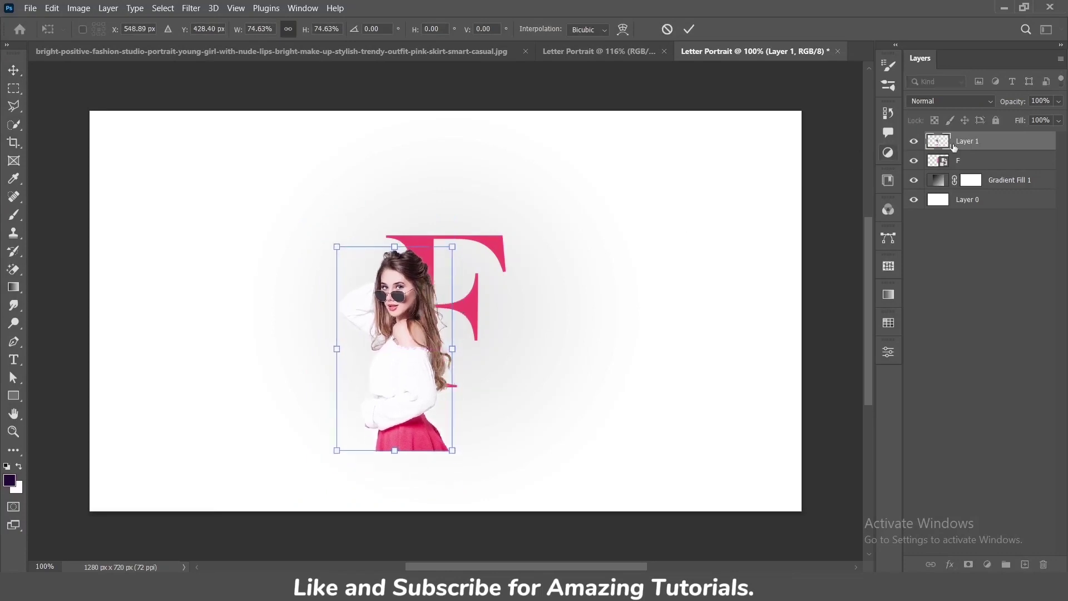
pyautogui.moveTo(1013, 105); pyautogui.dragTo(979, 107)
pyautogui.click(949, 100)
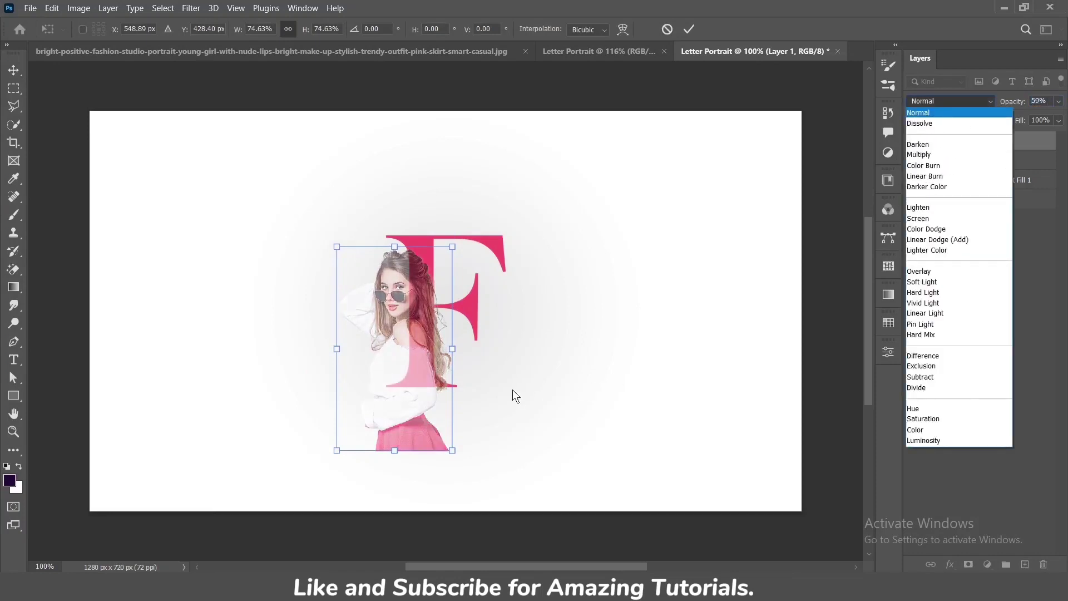
pyautogui.click(423, 365)
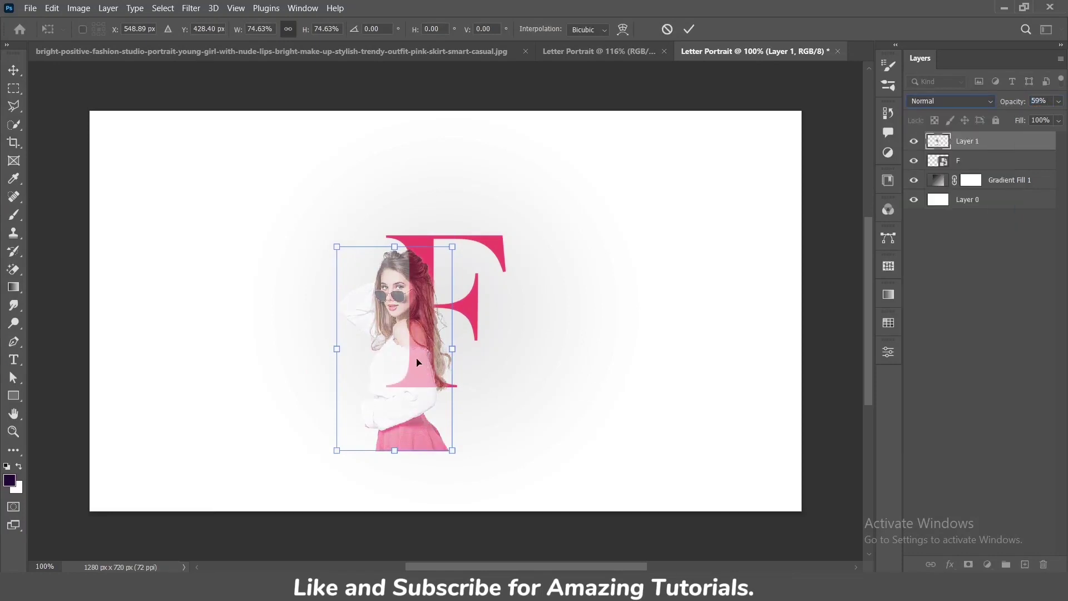
pyautogui.hotkey('ctrl', '+')
pyautogui.hotkey('ctrl', '+')
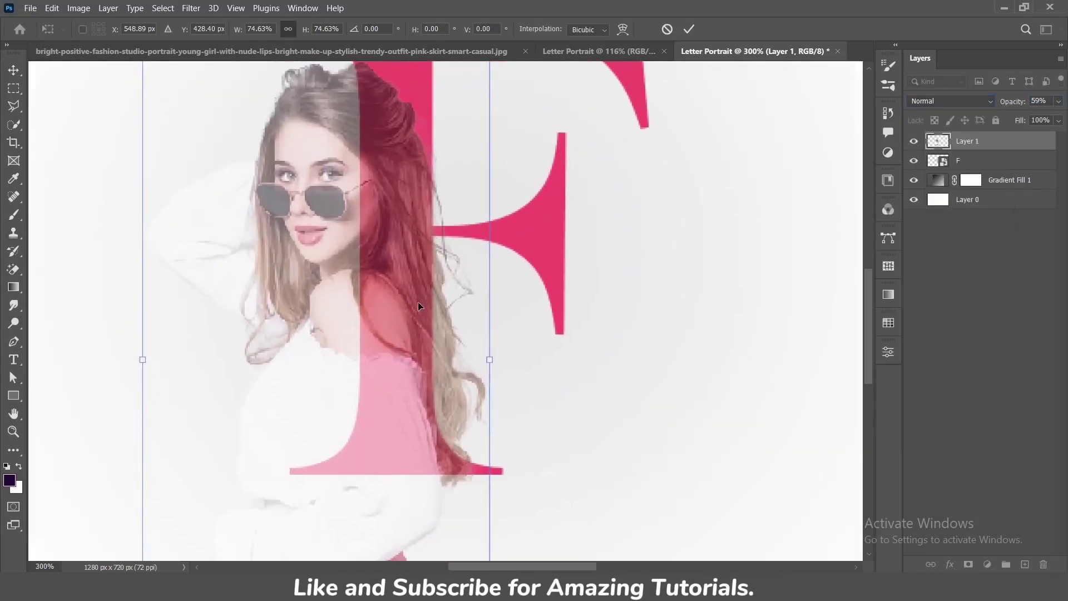
pyautogui.hotkey('ctrl', '-')
pyautogui.moveTo(382, 375); pyautogui.dragTo(386, 362)
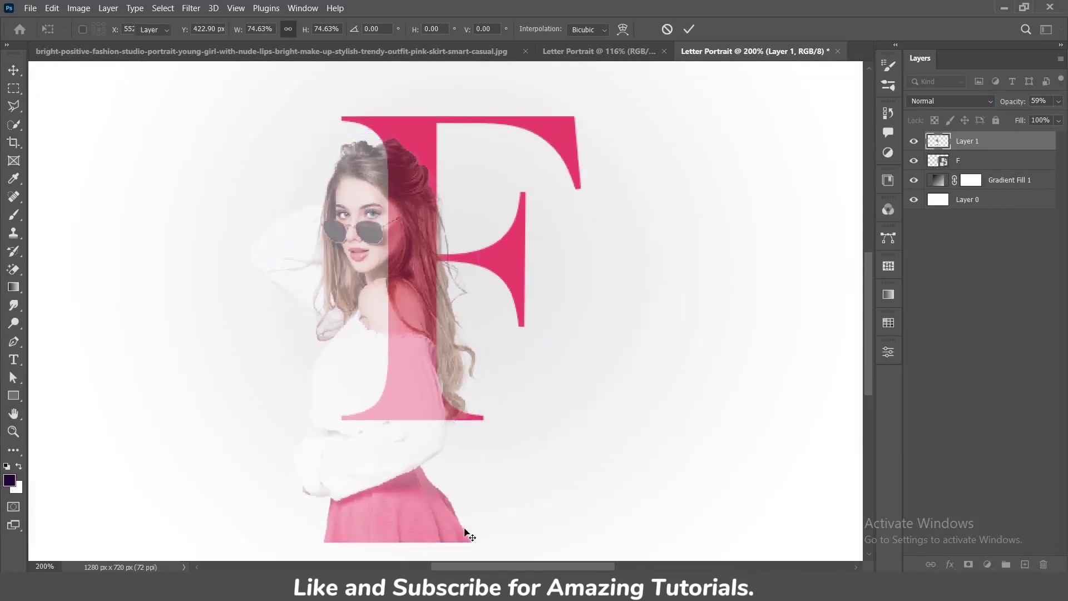
pyautogui.press('Return')
# Rescale the photo to about 86% and position it over the F's stem.
pyautogui.hotkey('ctrl', 't')
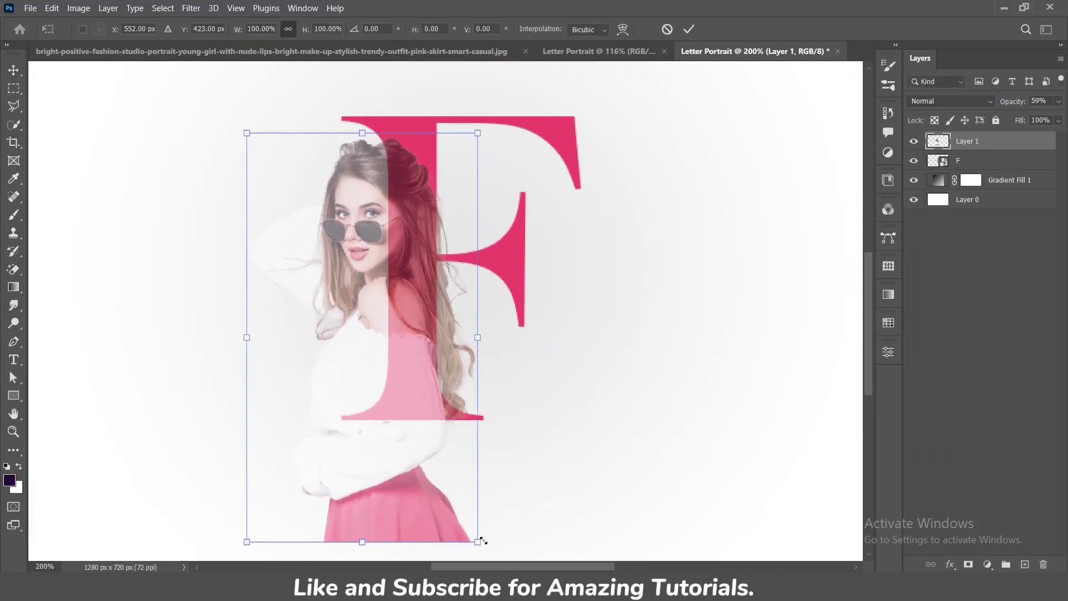
pyautogui.moveTo(481, 540)
pyautogui.mouseDown()
pyautogui.moveTo(428, 473)
pyautogui.moveTo(373, 450)
pyautogui.mouseUp()
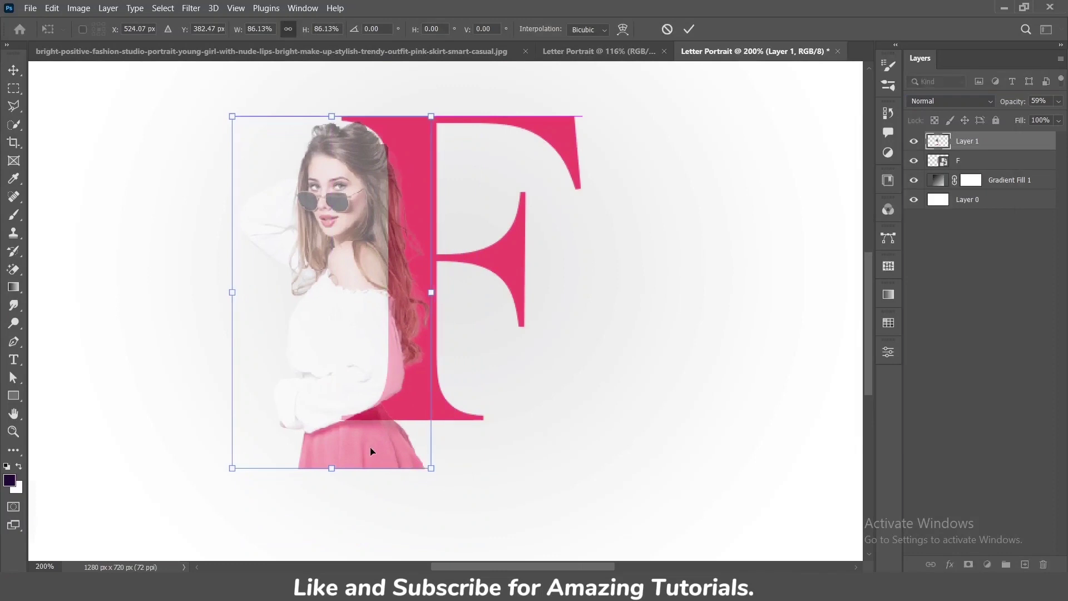
pyautogui.moveTo(326, 370); pyautogui.dragTo(392, 378)
pyautogui.press('Left')
pyautogui.press('Left')
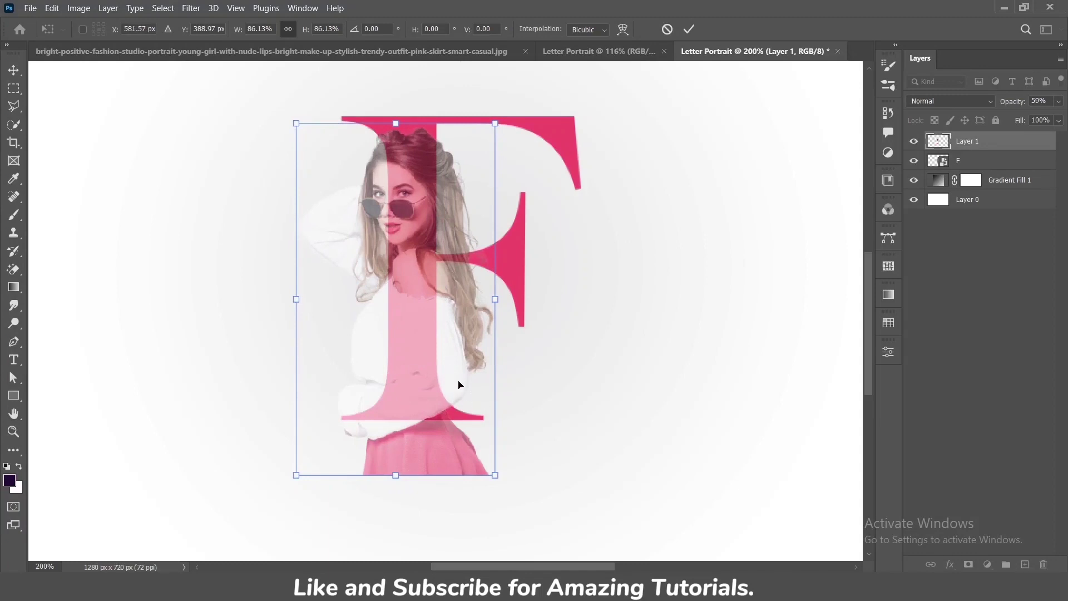
pyautogui.click(688, 30)
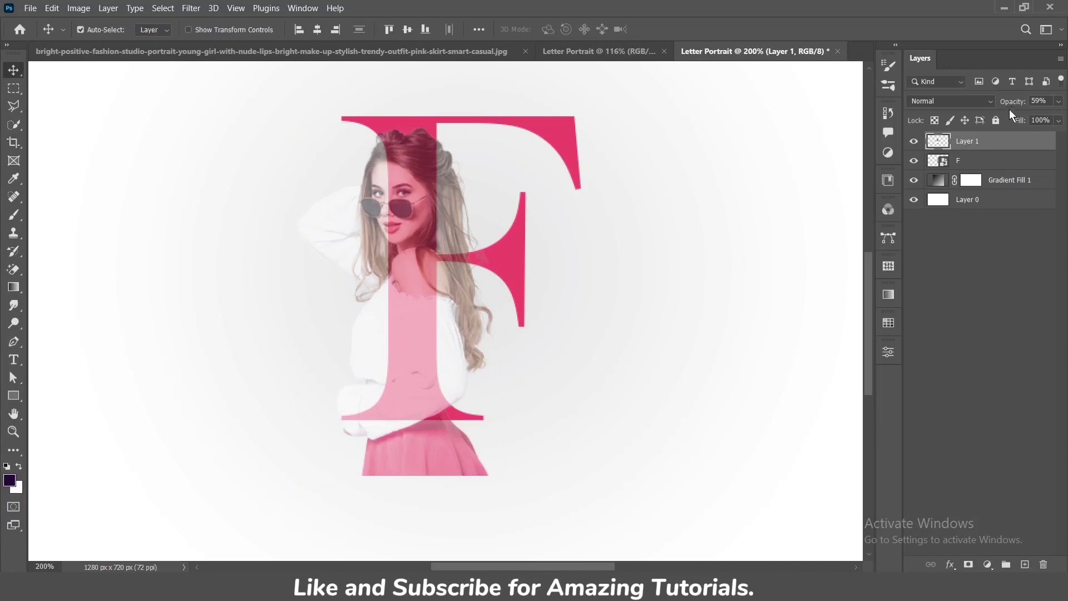
# Restore the photo to full opacity and duplicate its layer as 'Girl'.
pyautogui.moveTo(1012, 100); pyautogui.dragTo(1056, 102)
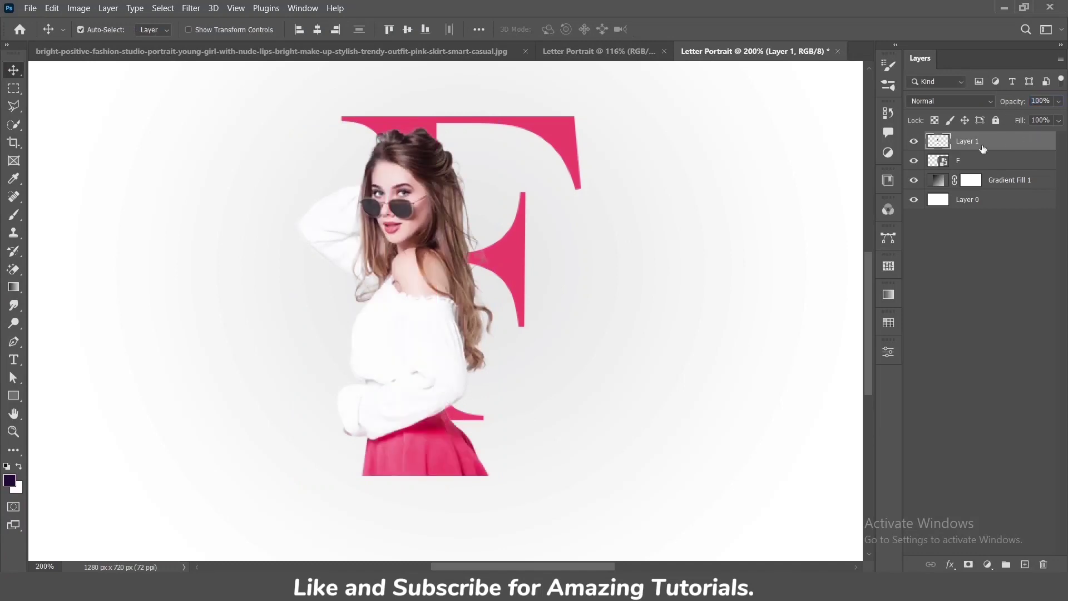
pyautogui.rightClick(982, 149)
pyautogui.click(868, 65)
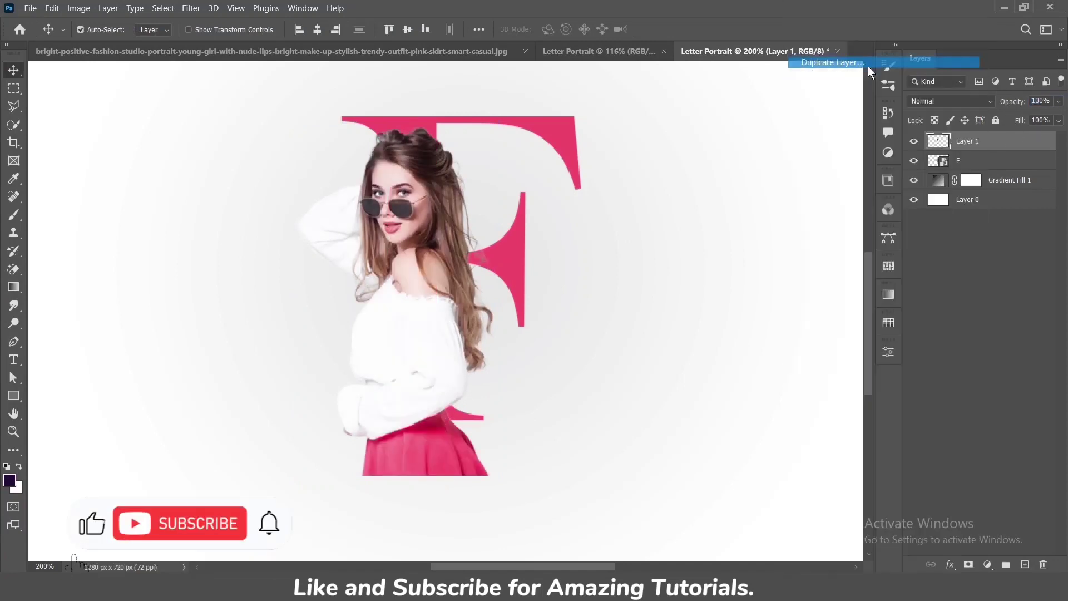
pyautogui.write('G')
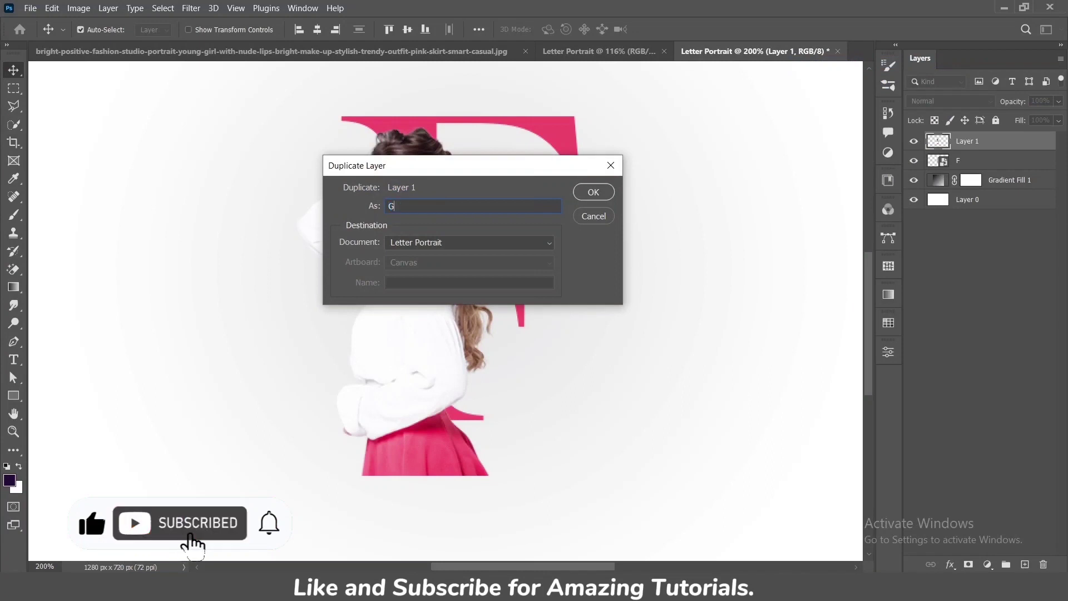
pyautogui.write('irl')
pyautogui.press('Return')
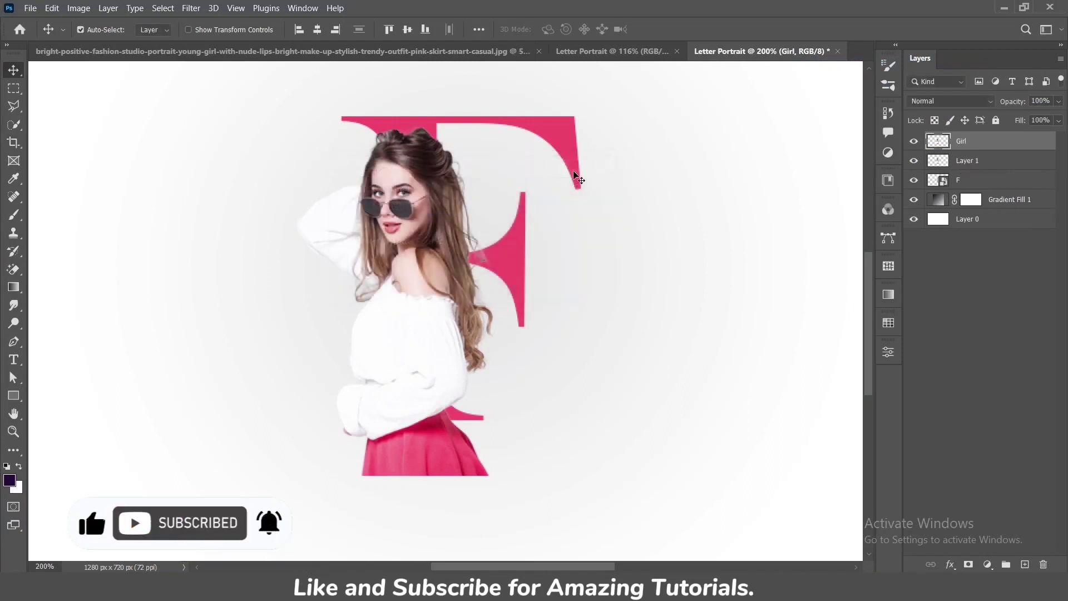
# Hide the Girl layer and select Layer 1 beneath it.
pyautogui.hotkey('ctrl', '0')
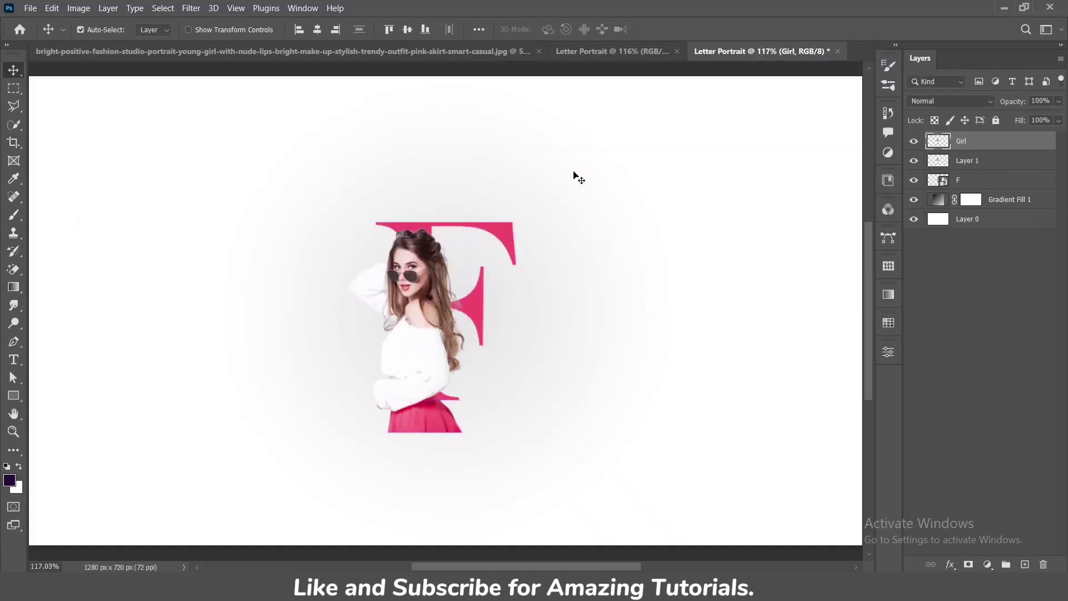
pyautogui.hotkey('ctrl', '+')
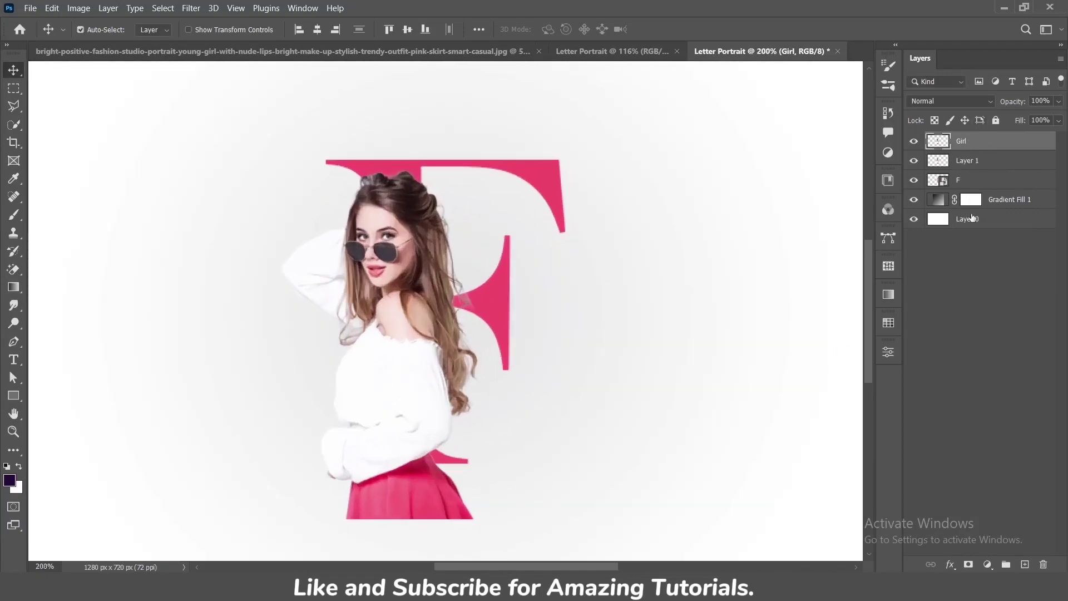
pyautogui.click(913, 141)
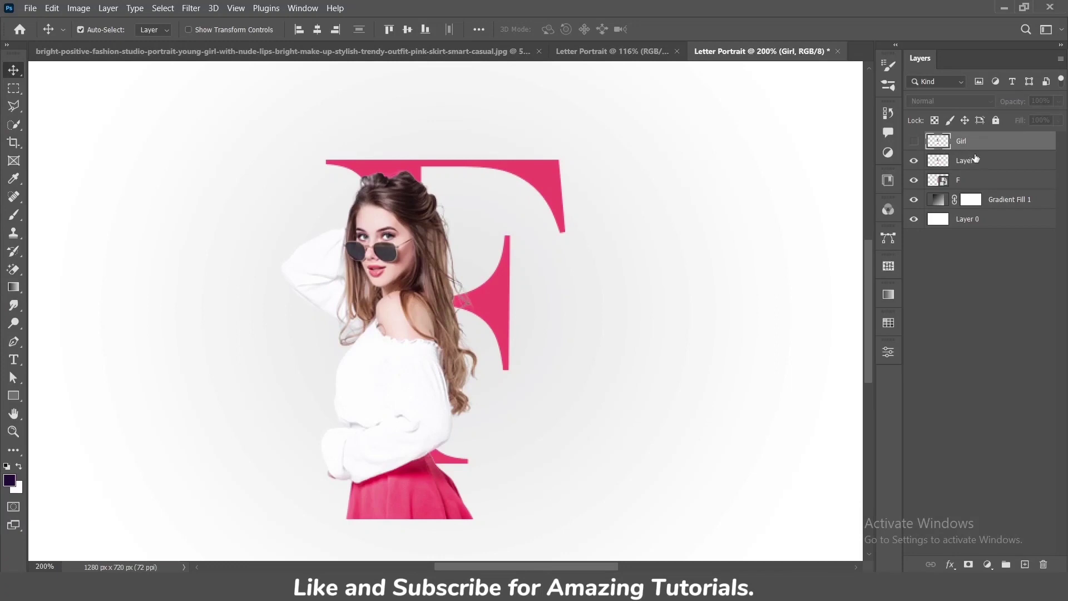
pyautogui.click(977, 161)
# Clip Layer 1 into the F, then show and select the Girl layer.
pyautogui.rightClick(977, 160)
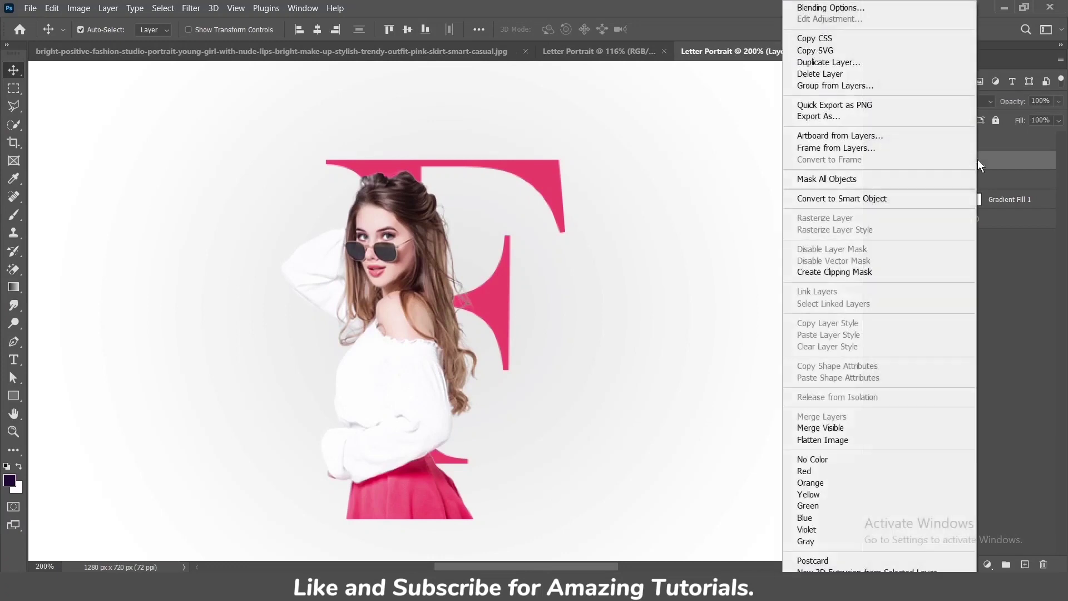
pyautogui.click(875, 270)
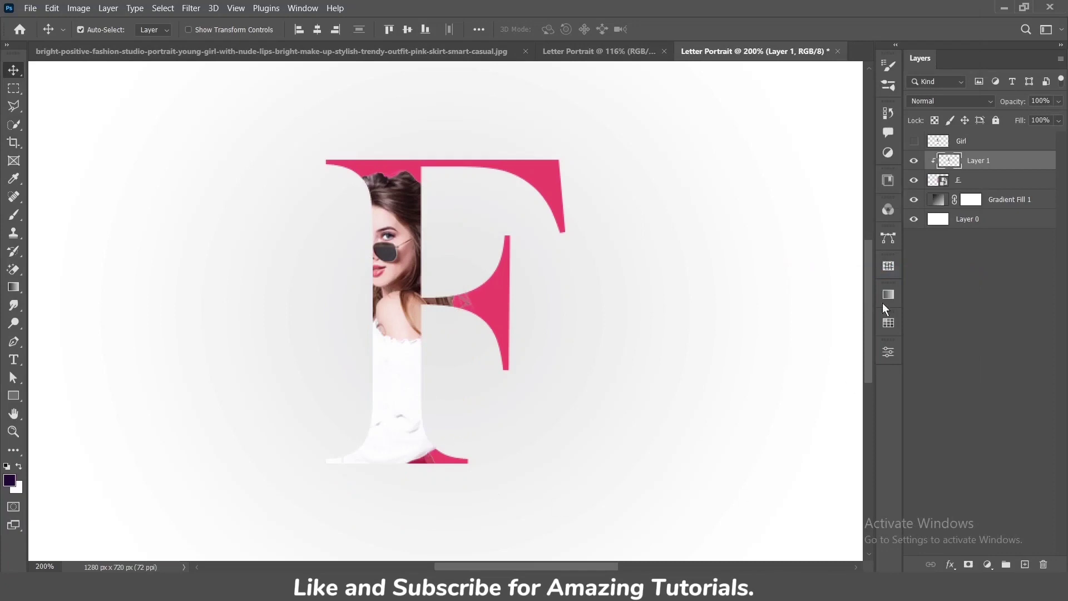
pyautogui.click(915, 145)
pyautogui.click(913, 143)
pyautogui.click(960, 144)
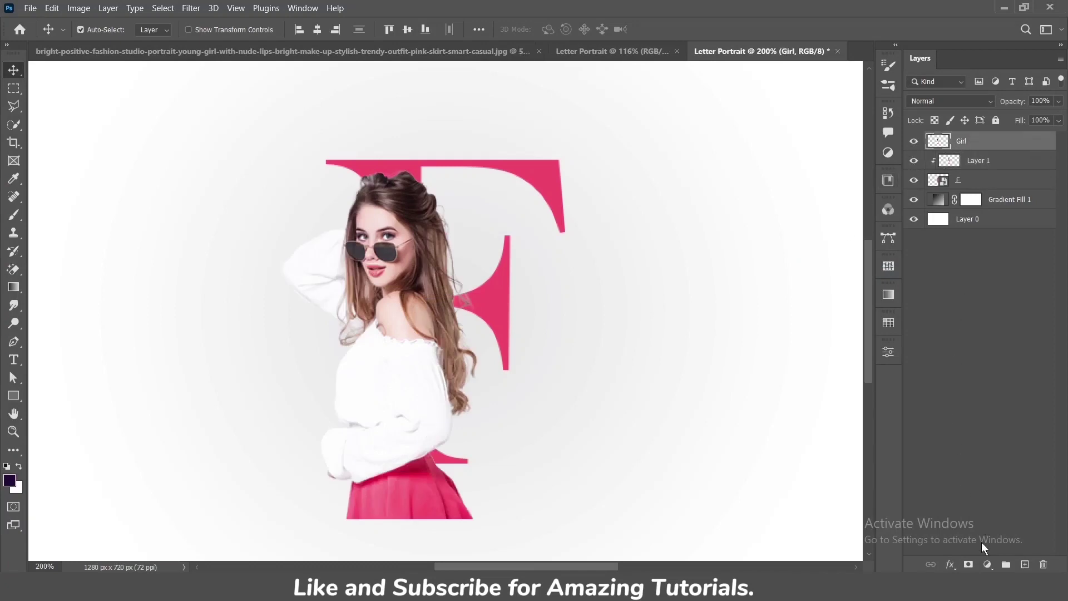
# Add a layer mask to Girl and set up a size 150 black brush.
pyautogui.click(968, 564)
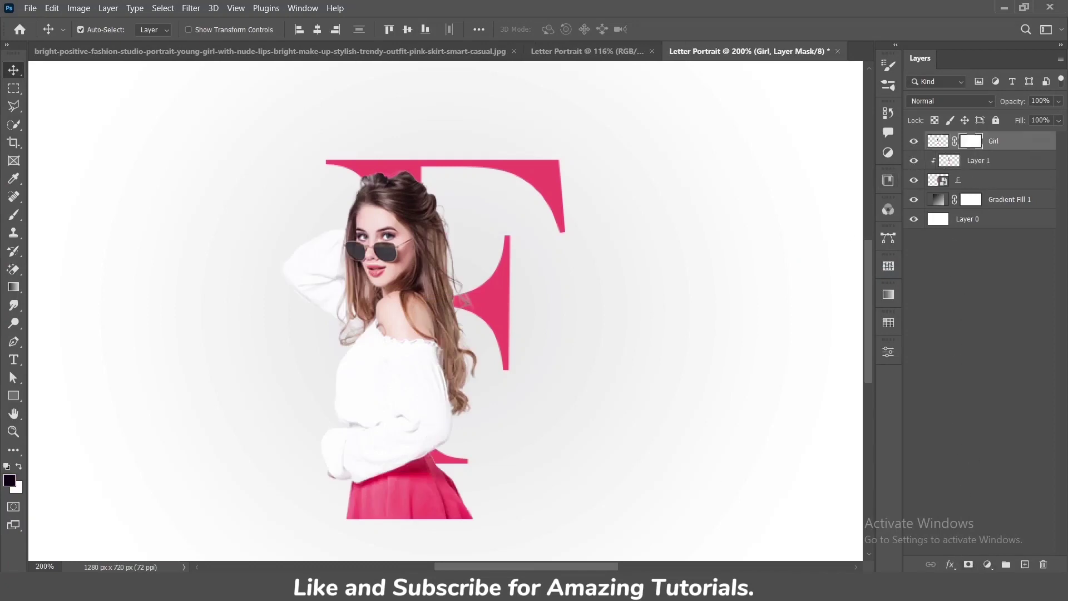
pyautogui.click(14, 215)
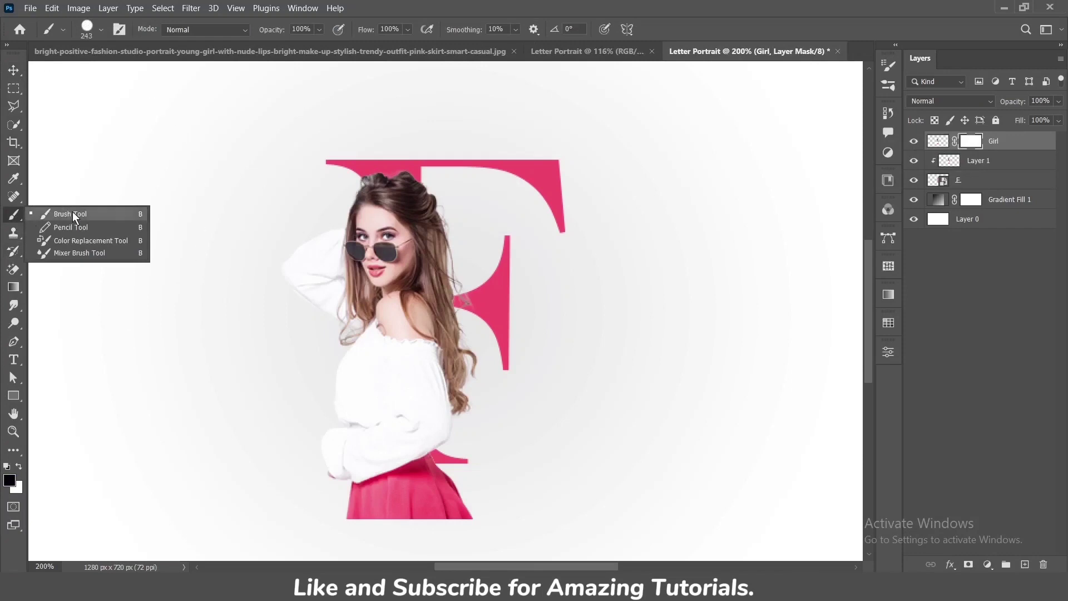
pyautogui.click(73, 212)
pyautogui.press('[')
pyautogui.press('[')
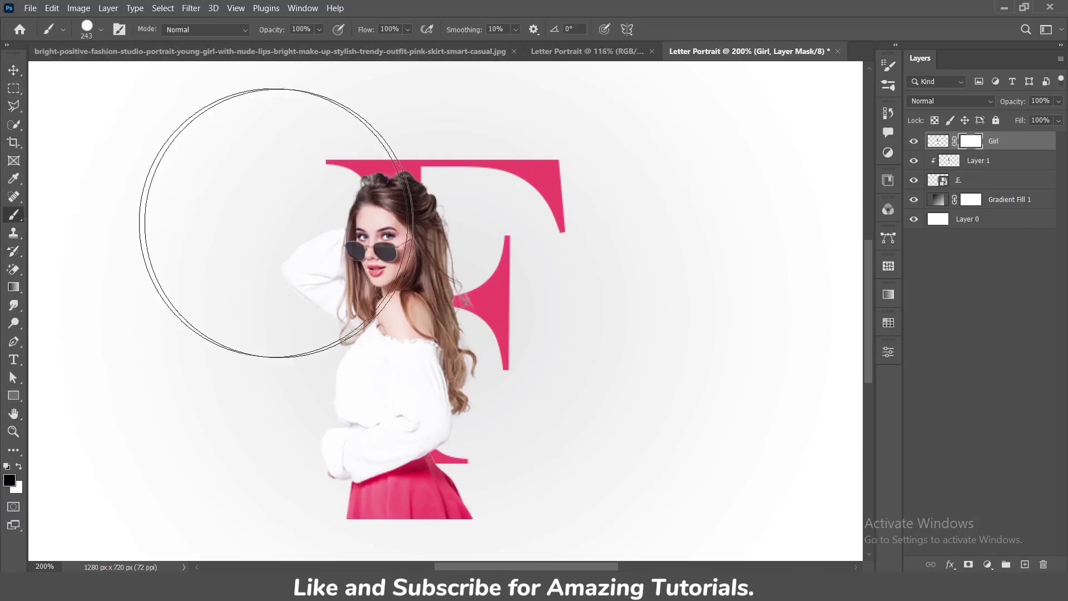
pyautogui.press('[')
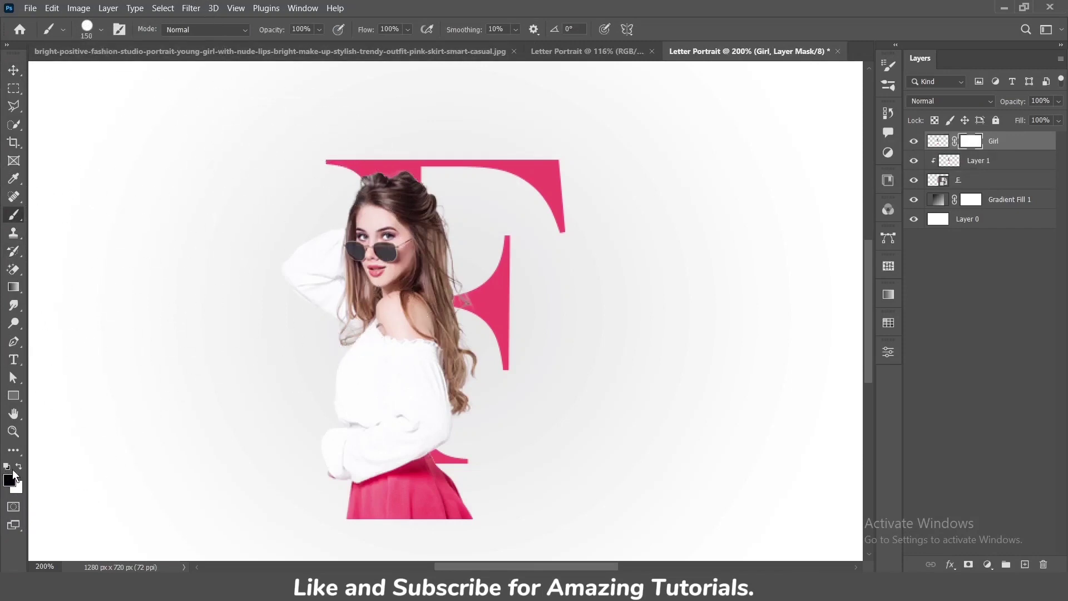
pyautogui.click(17, 467)
pyautogui.click(18, 467)
# Paint out the skirt, the hand fragment and her right side over the F's stem.
pyautogui.moveTo(420, 544); pyautogui.dragTo(406, 524)
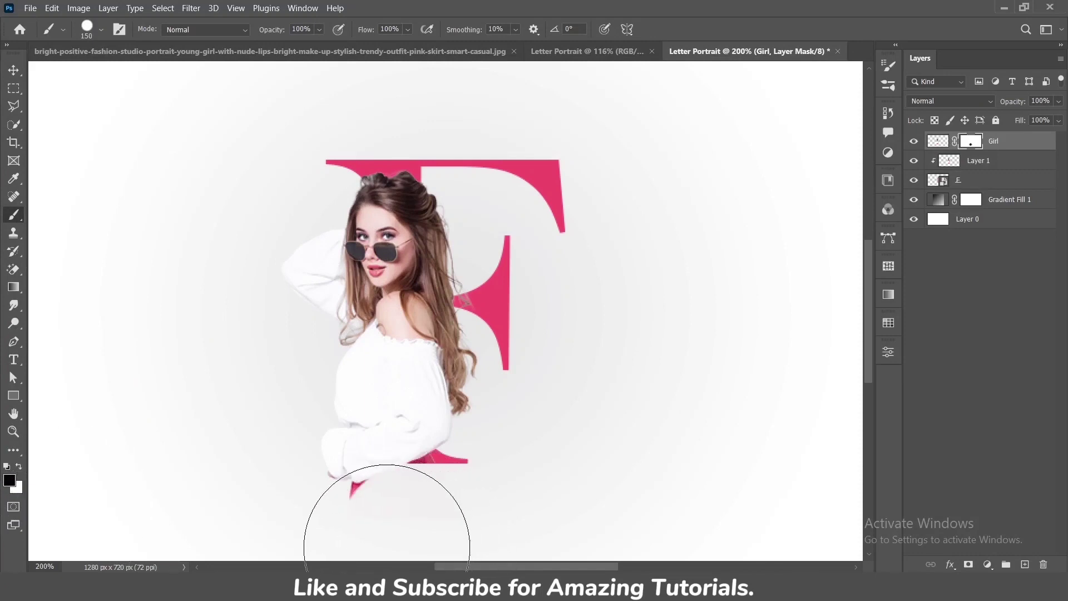
pyautogui.moveTo(347, 552); pyautogui.dragTo(354, 554)
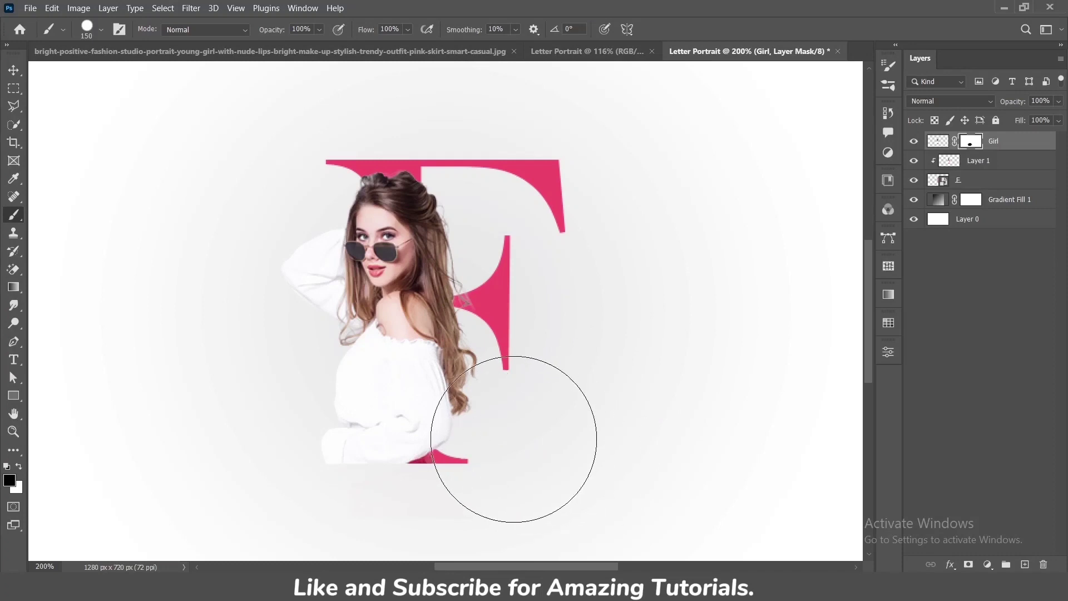
pyautogui.moveTo(506, 400)
pyautogui.mouseDown()
pyautogui.moveTo(490, 381)
pyautogui.moveTo(494, 392)
pyautogui.moveTo(489, 345)
pyautogui.moveTo(512, 264)
pyautogui.moveTo(489, 179)
pyautogui.moveTo(512, 339)
pyautogui.moveTo(500, 334)
pyautogui.mouseUp()
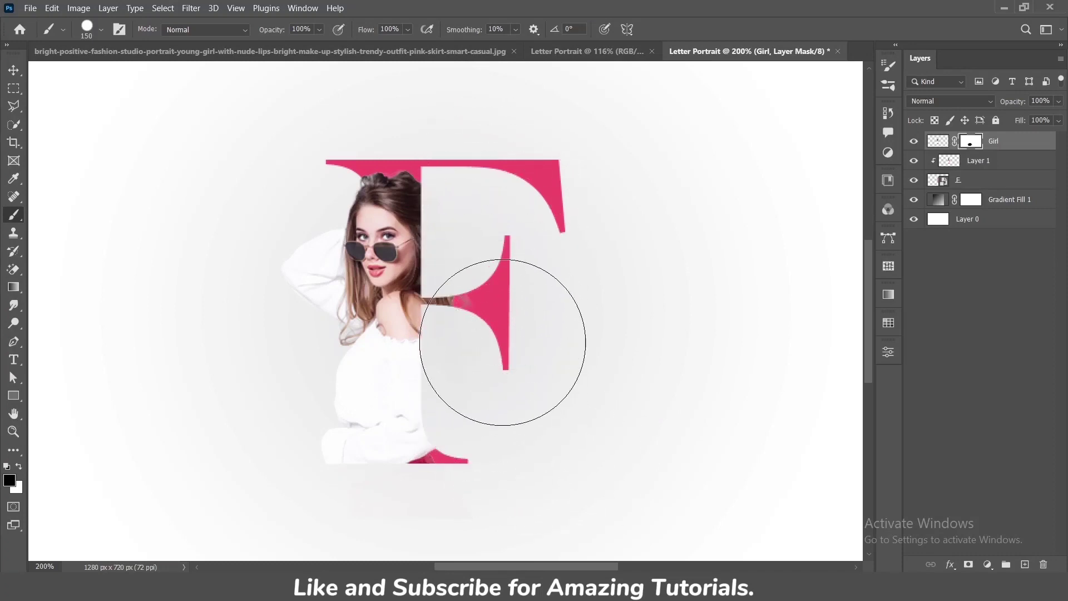
pyautogui.click(14, 69)
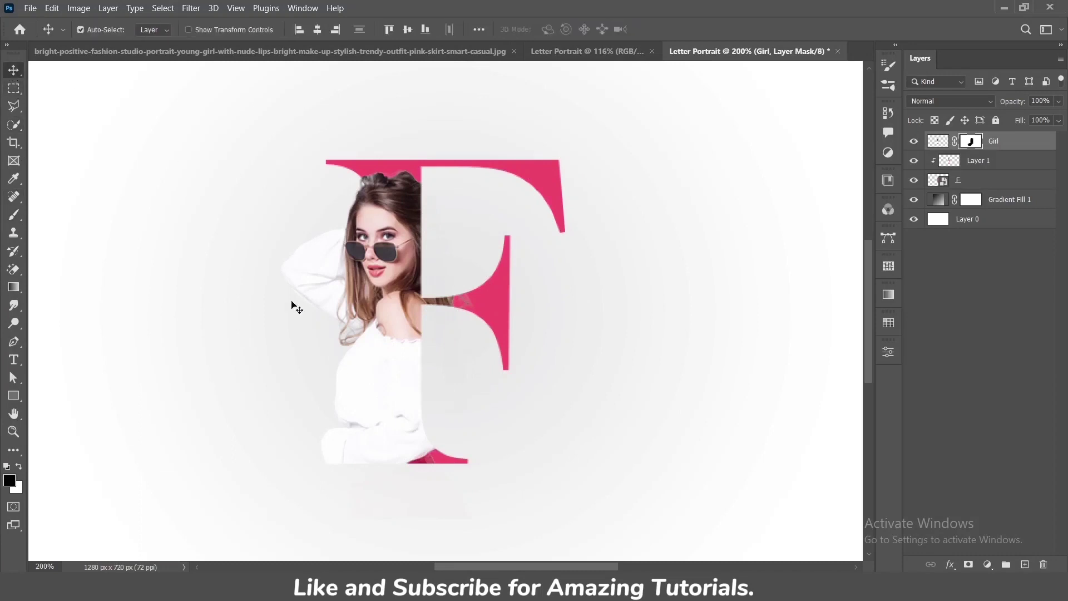
pyautogui.hotkey('ctrl', '-')
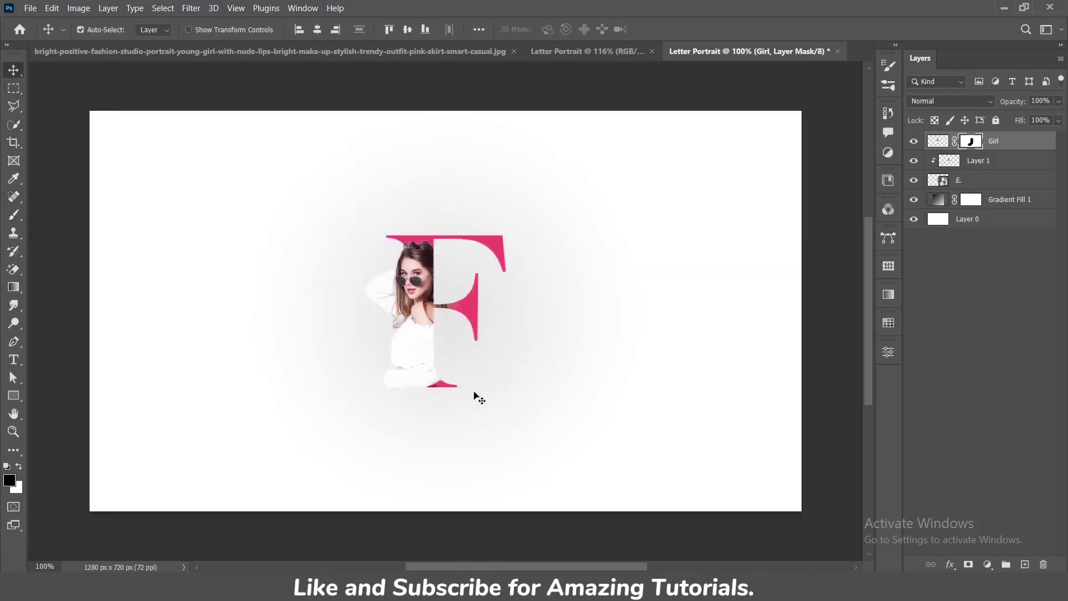
# Scale the F, Girl and Layer 1 together to about 135%, then deselect the layers.
pyautogui.keyDown('shift'); pyautogui.click(1021, 189); pyautogui.keyUp('shift')
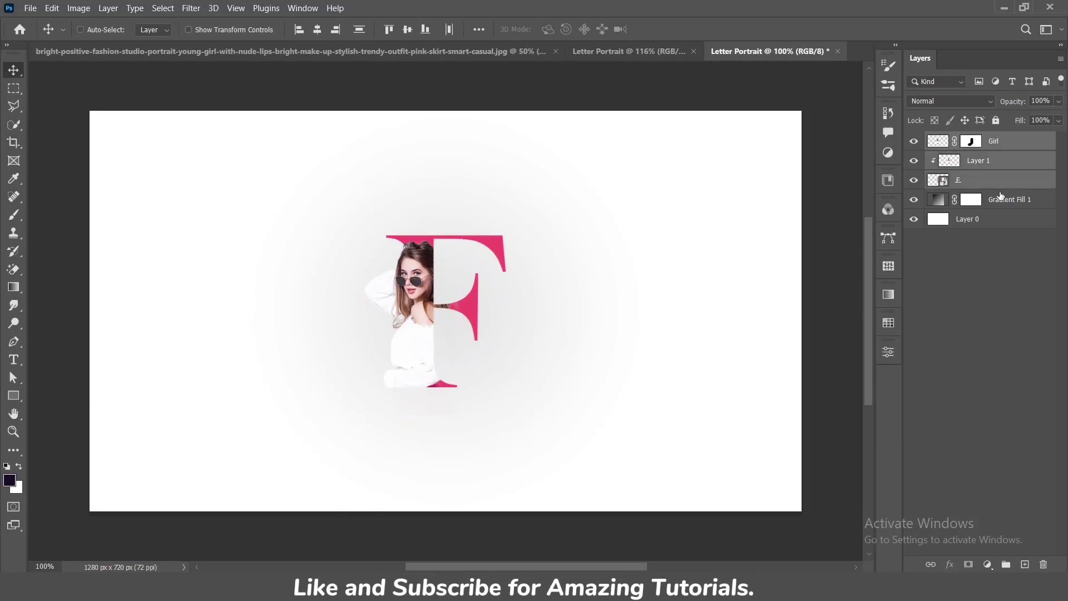
pyautogui.hotkey('ctrl', 't')
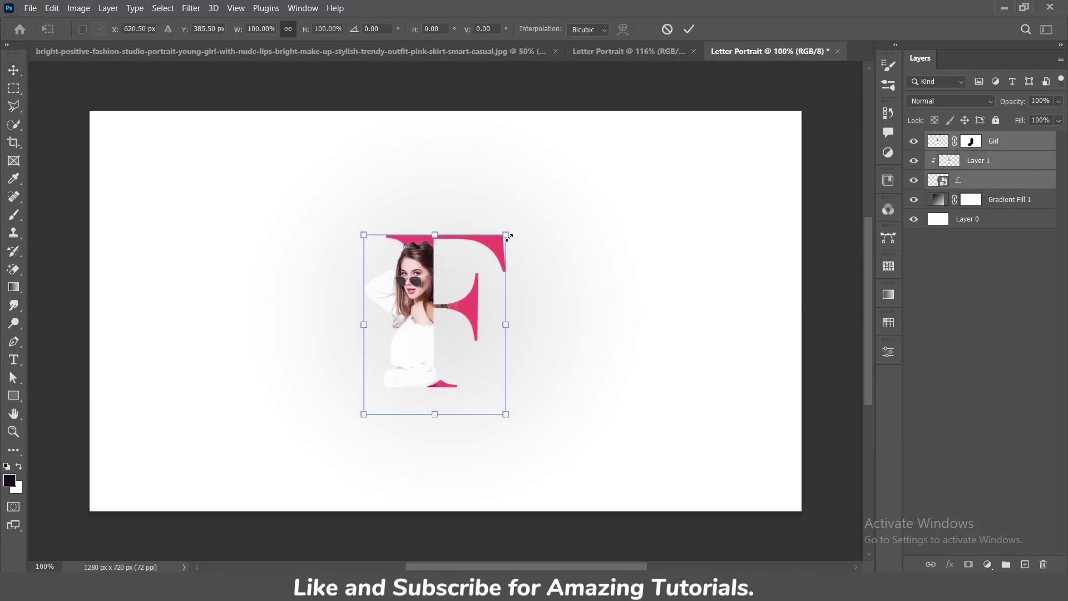
pyautogui.moveTo(507, 237); pyautogui.dragTo(541, 191)
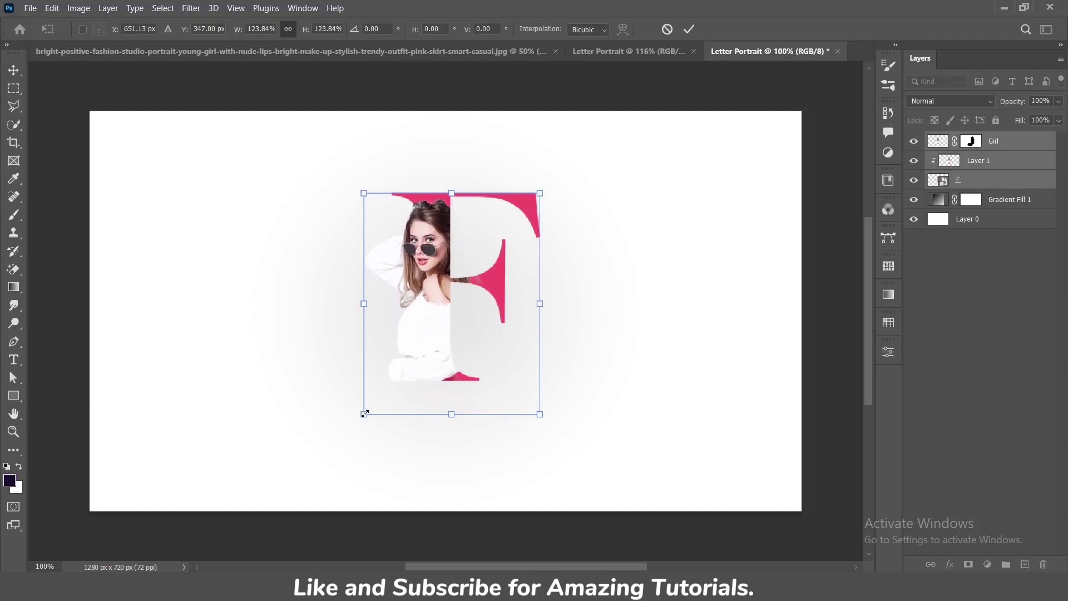
pyautogui.moveTo(364, 414); pyautogui.dragTo(348, 433)
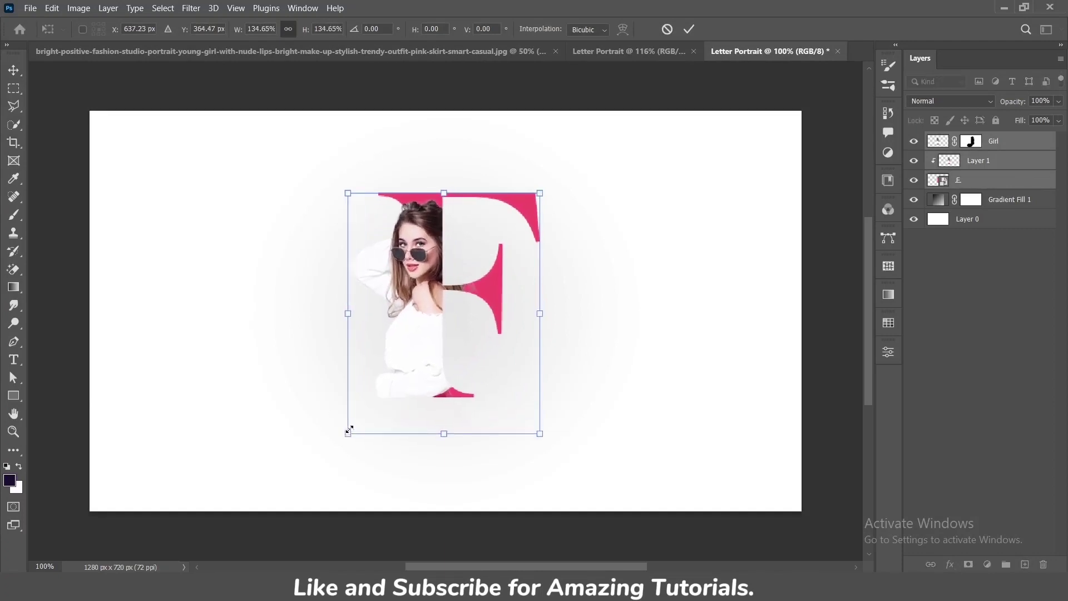
pyautogui.press('Return')
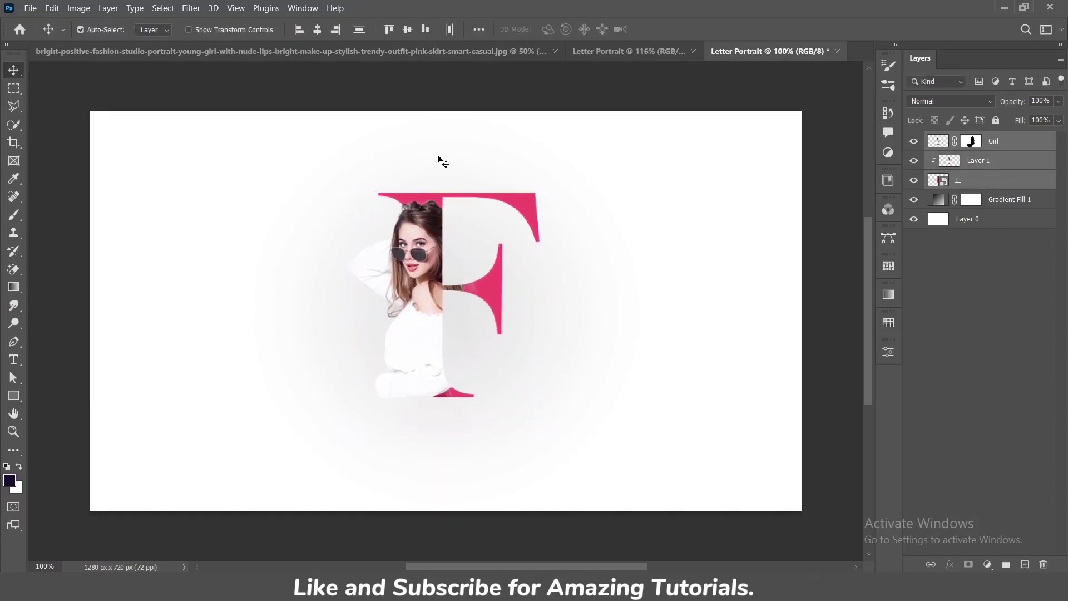
pyautogui.click(952, 300)
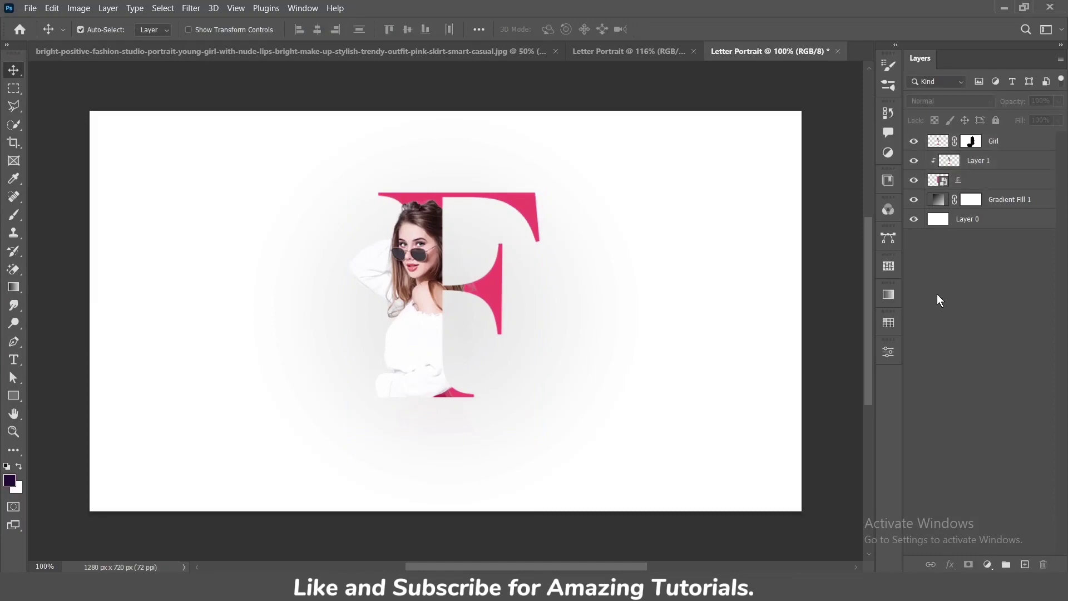
# Add a Drop Shadow to the F layer: 25% opacity, 8 px distance, 7 px size.
pyautogui.rightClick(981, 184)
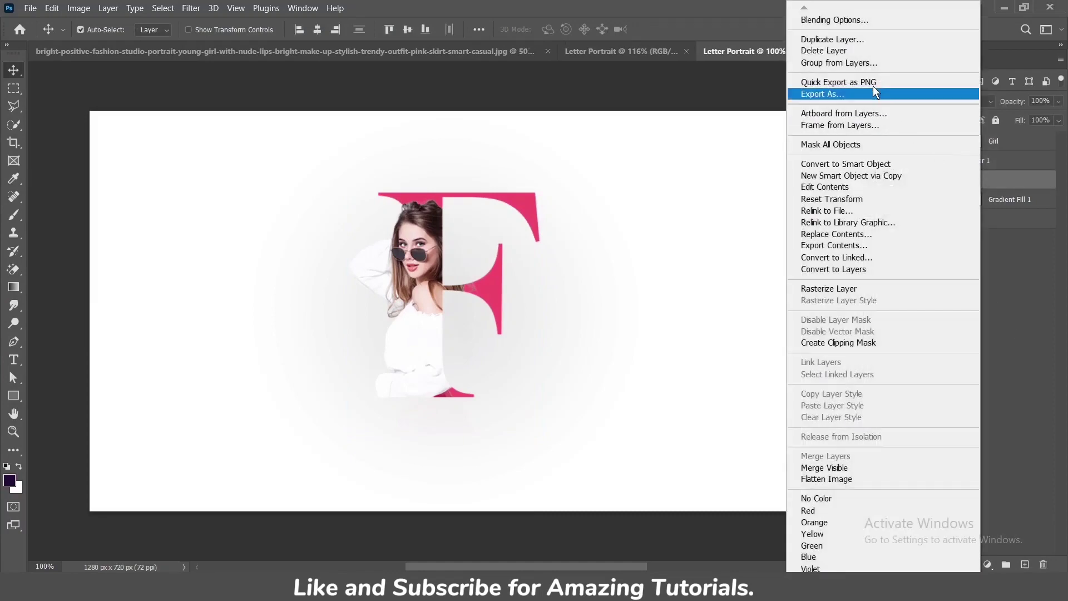
pyautogui.click(856, 18)
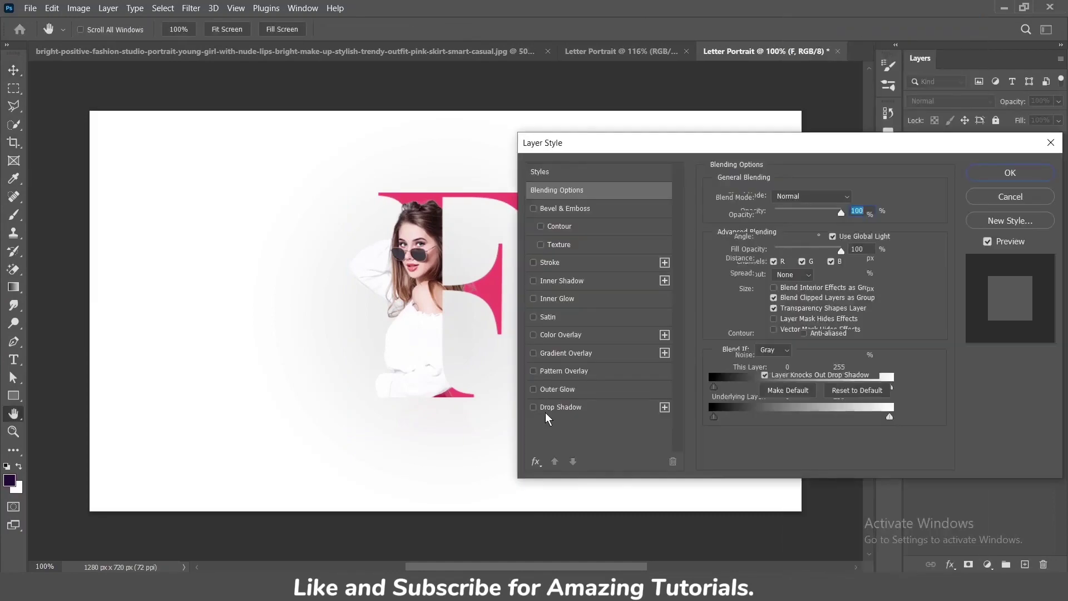
pyautogui.click(547, 409)
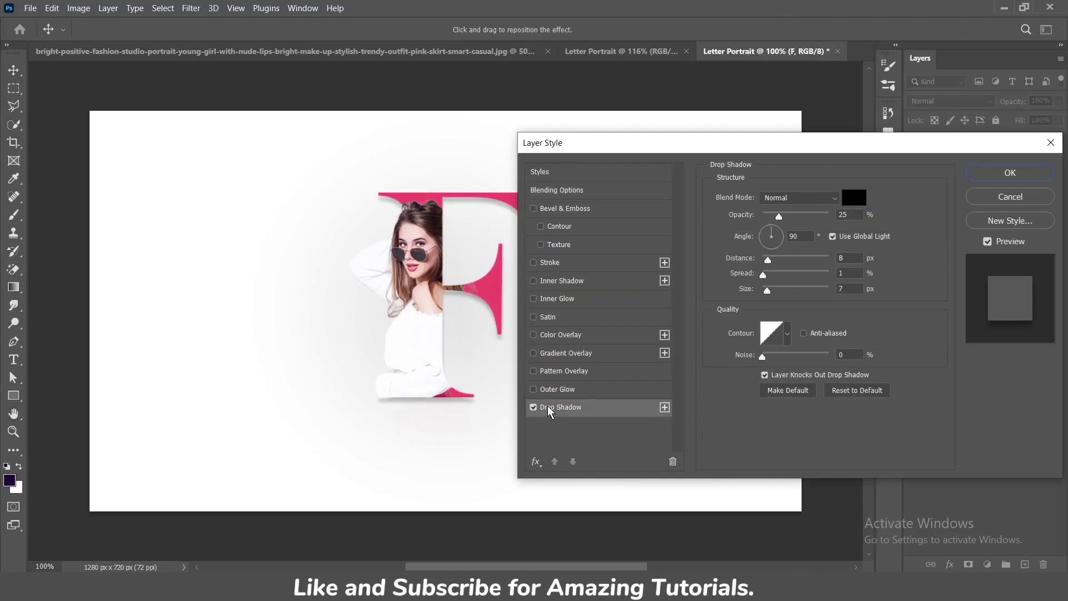
pyautogui.click(997, 172)
pyautogui.click(531, 225)
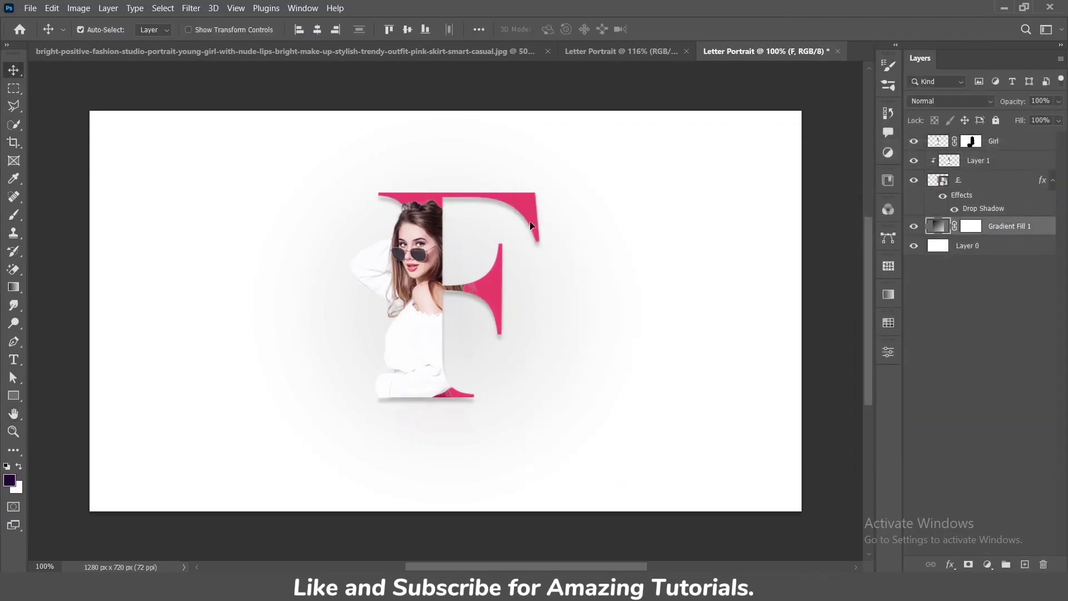